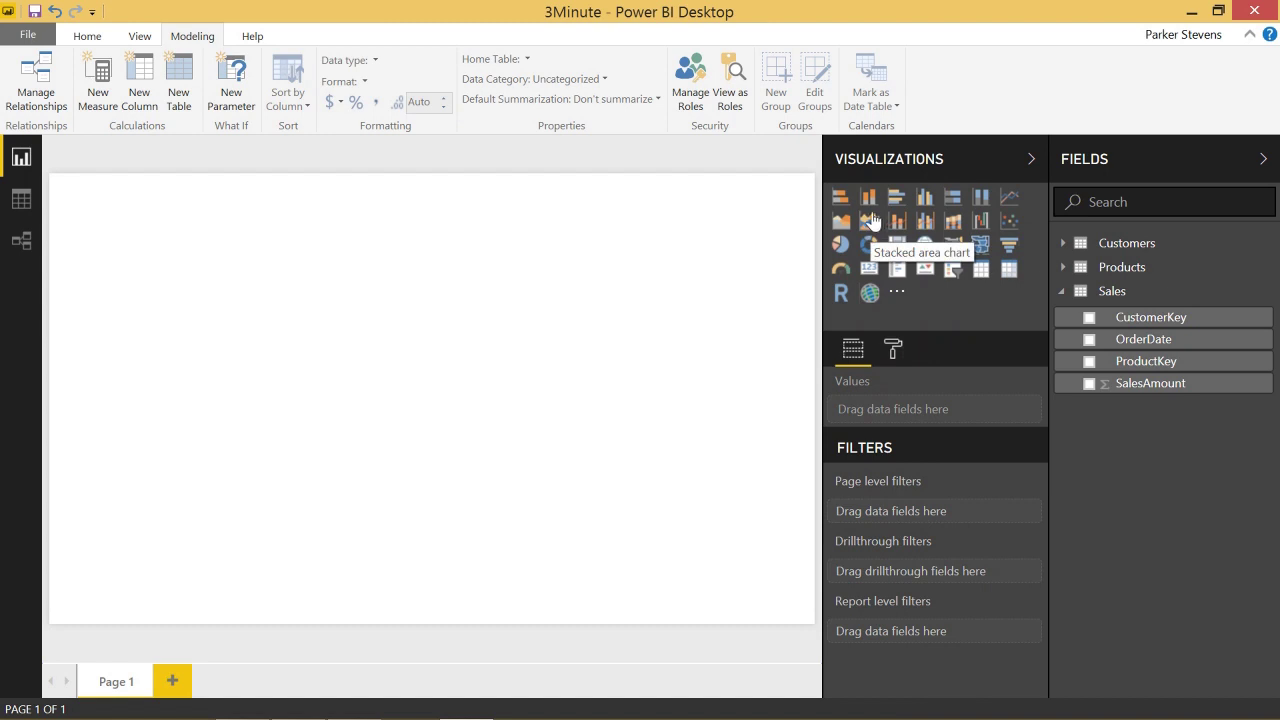
Insert a line chart on the blank page with OrderDate on the axis and SalesAmount as the values
{"action": "left_click", "coordinate": [1010, 197]}
{"action": "left_click_drag", "start_coordinate": [94, 471], "coordinate": [335, 445]}
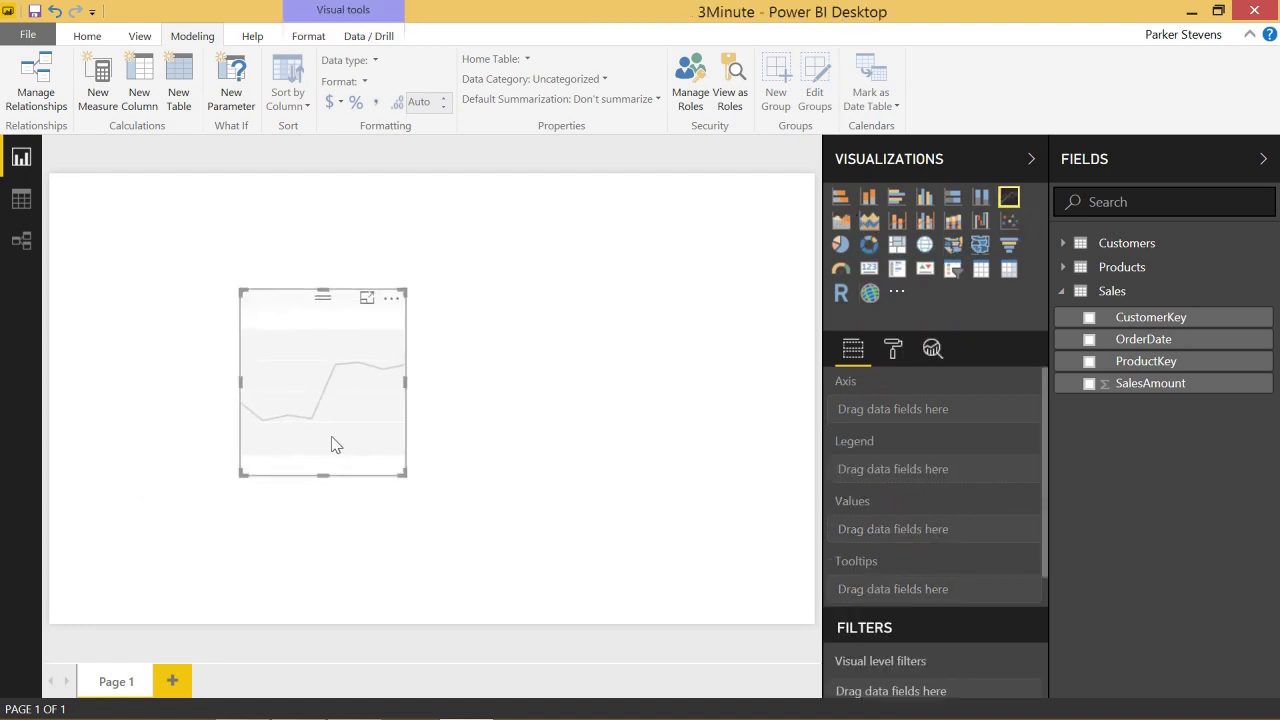
{"action": "left_click_drag", "start_coordinate": [1185, 345], "coordinate": [980, 412]}
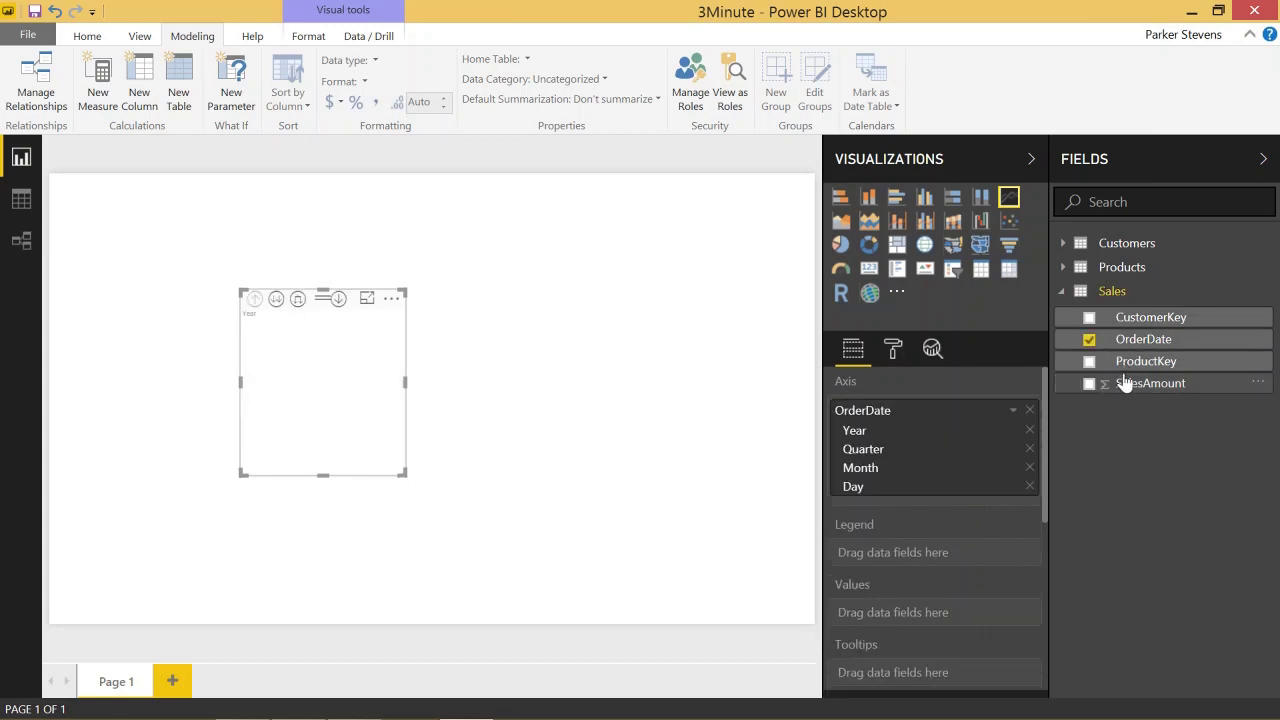
{"action": "left_click_drag", "start_coordinate": [1125, 383], "coordinate": [893, 624]}
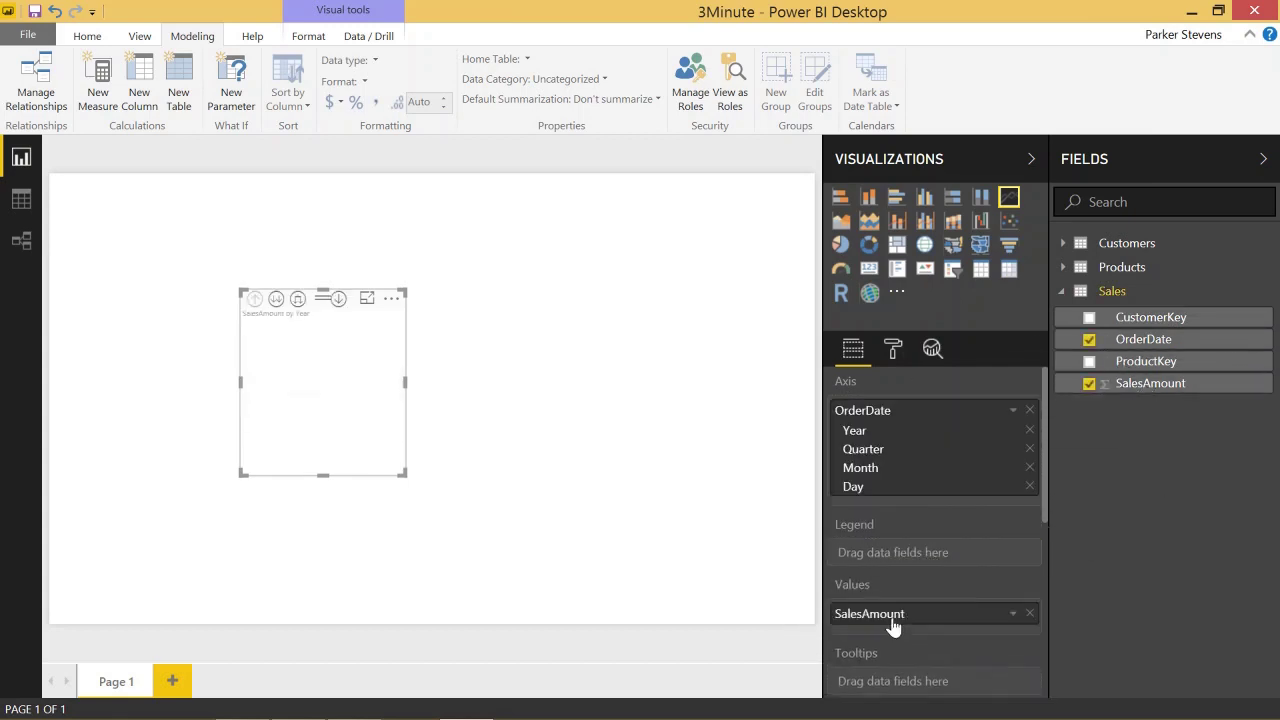
Switch the line chart's axis from the date hierarchy to plain OrderDate and enlarge the chart across the page
{"action": "left_click", "coordinate": [1014, 411]}
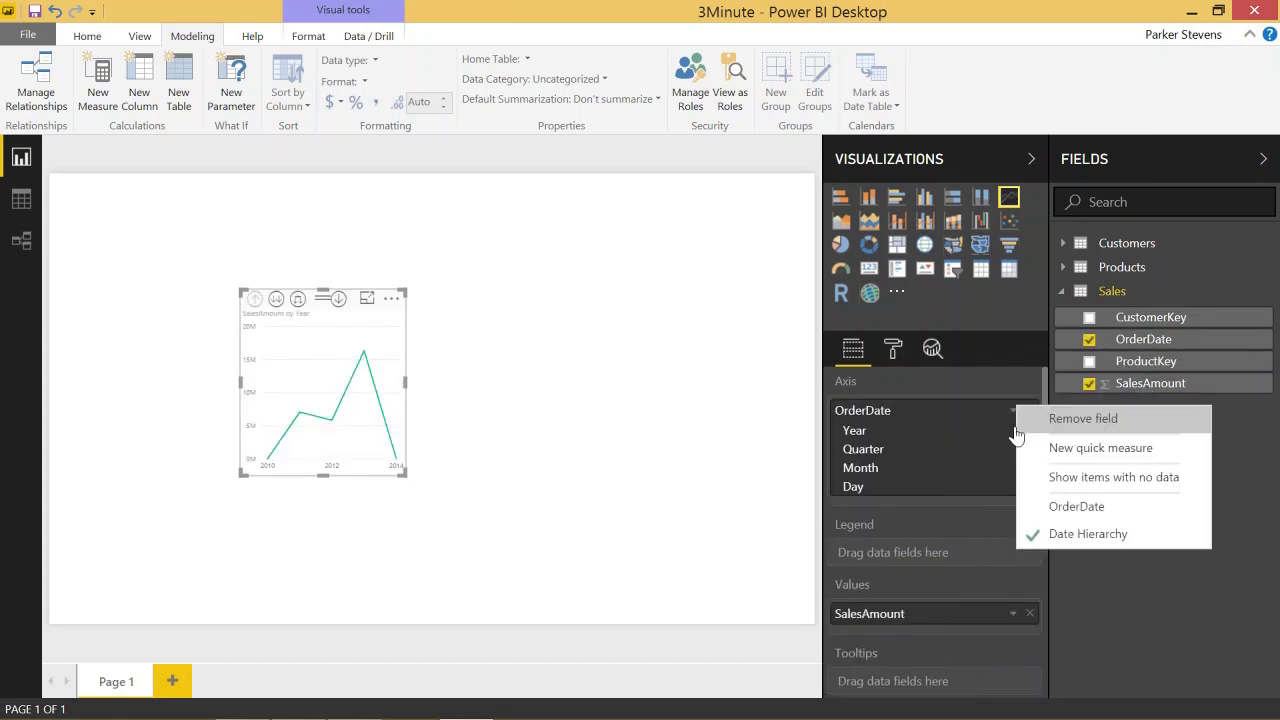
{"action": "left_click", "coordinate": [1053, 508]}
{"action": "left_click_drag", "start_coordinate": [404, 474], "coordinate": [781, 539]}
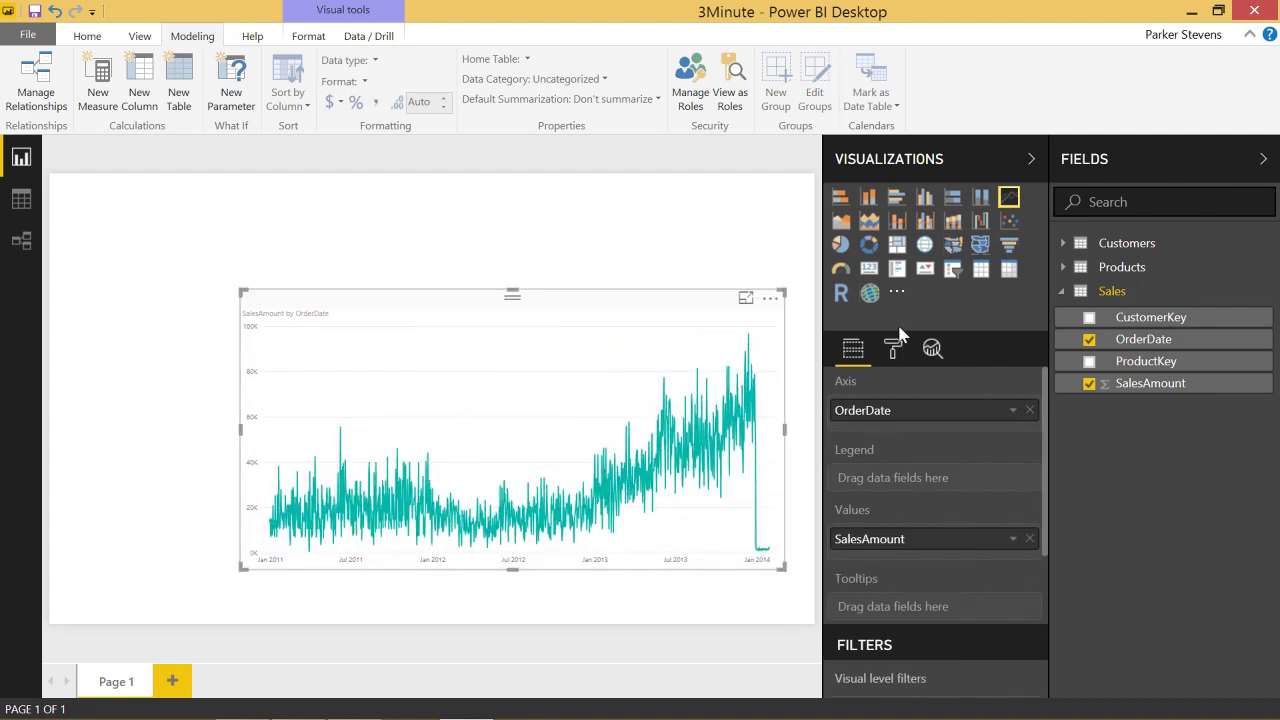
Add an OrderDate slicer beside the chart with its end date at 8/1/2013, and move the chart slightly upward
{"action": "left_click", "coordinate": [669, 227]}
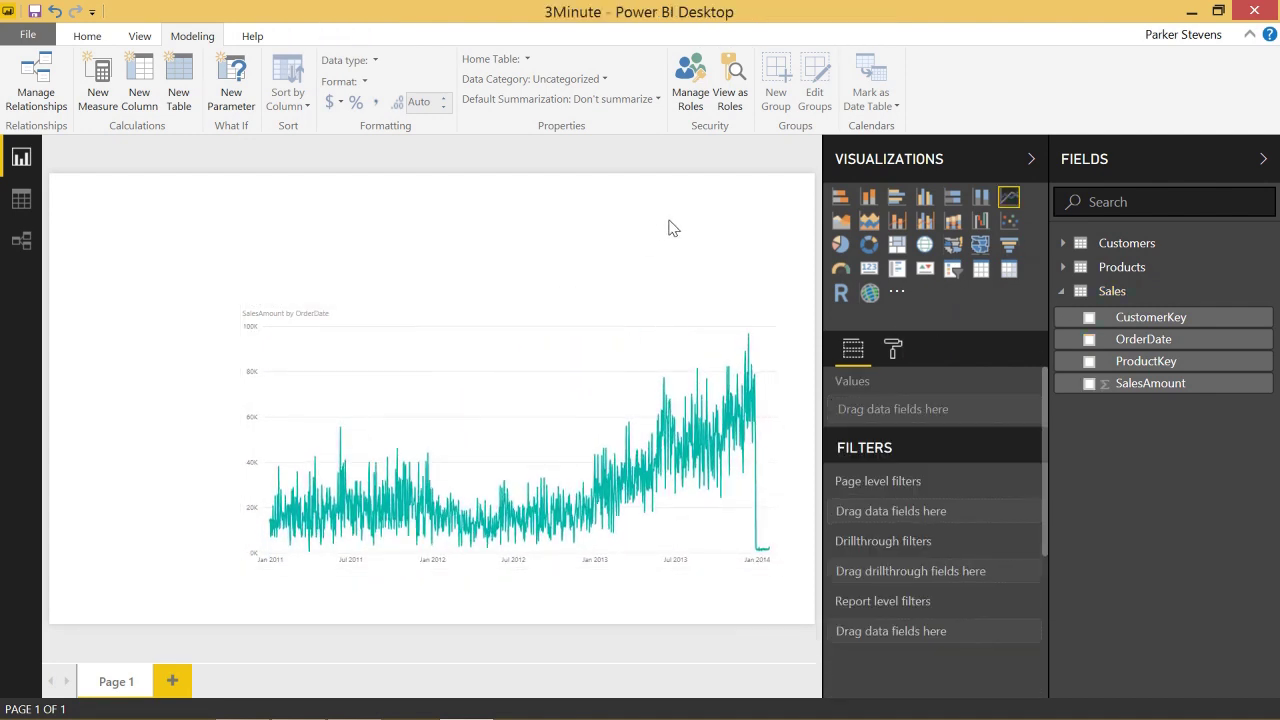
{"action": "left_click", "coordinate": [950, 270]}
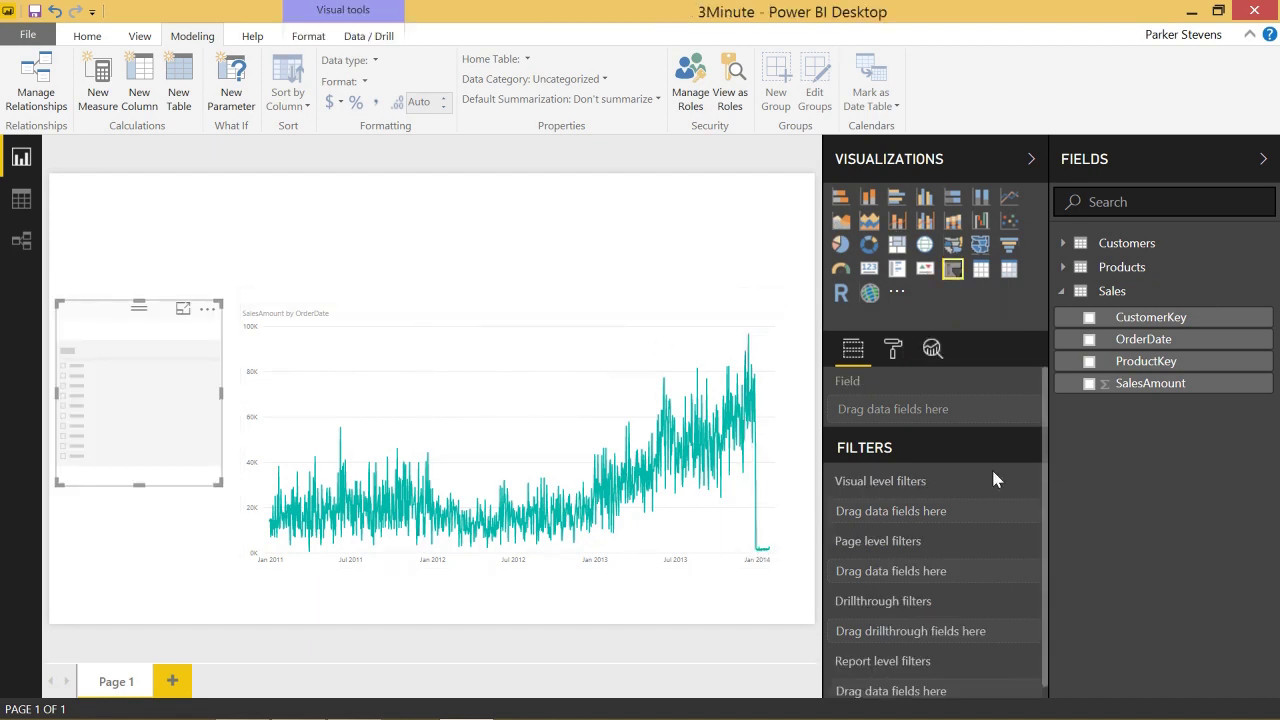
{"action": "left_click_drag", "start_coordinate": [1140, 341], "coordinate": [130, 408]}
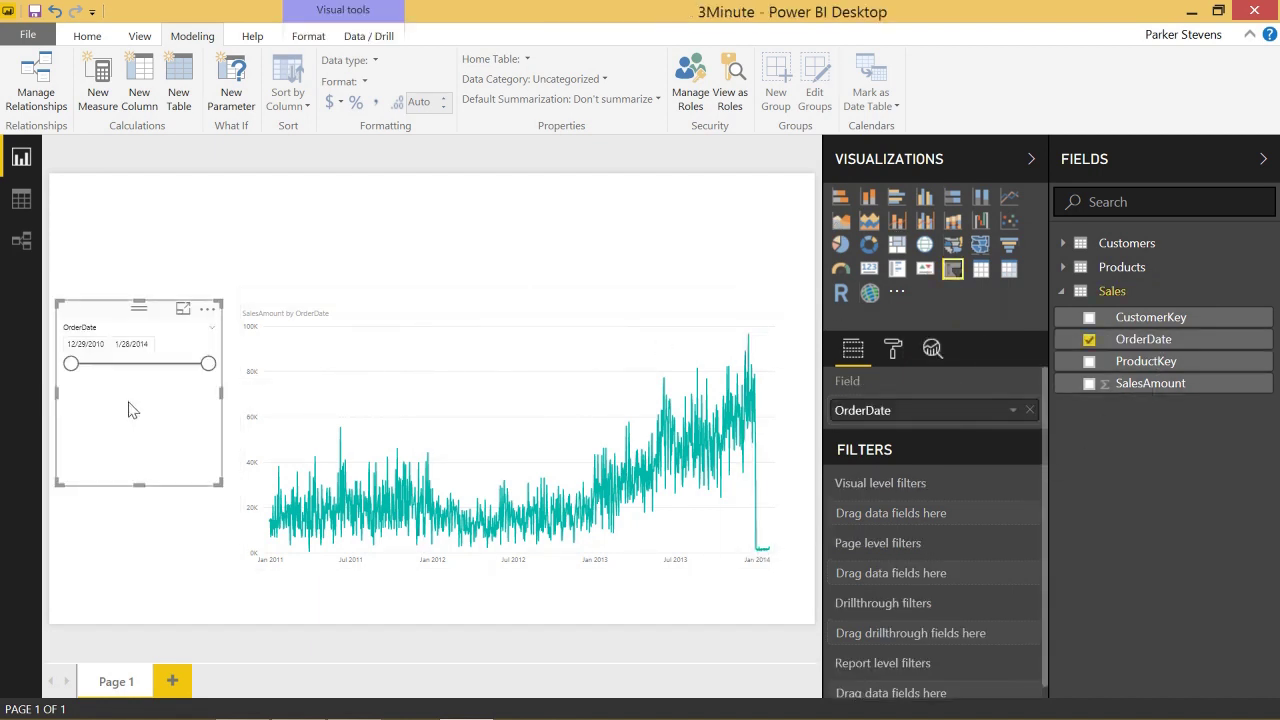
{"action": "left_click_drag", "start_coordinate": [206, 364], "coordinate": [182, 366]}
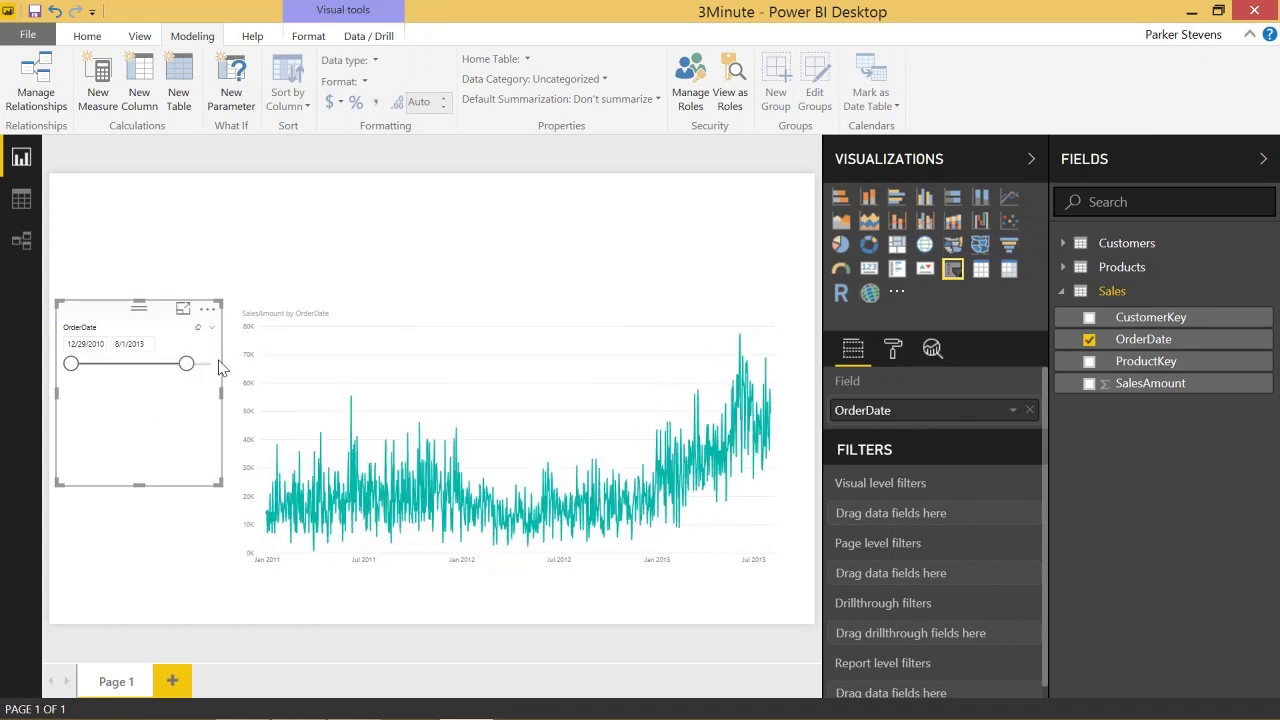
{"action": "left_click_drag", "start_coordinate": [603, 302], "coordinate": [617, 270]}
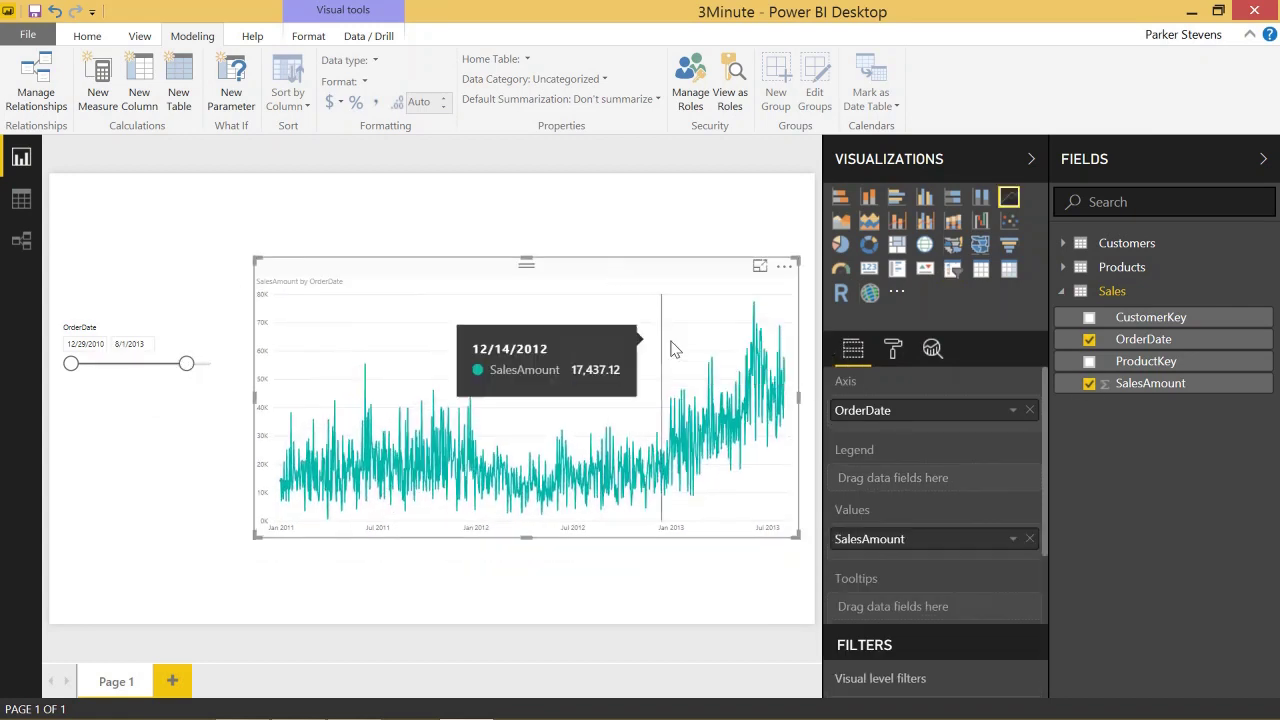
Add a dashed trend line to the line chart and set its transparency to 64%
{"action": "left_click", "coordinate": [932, 352]}
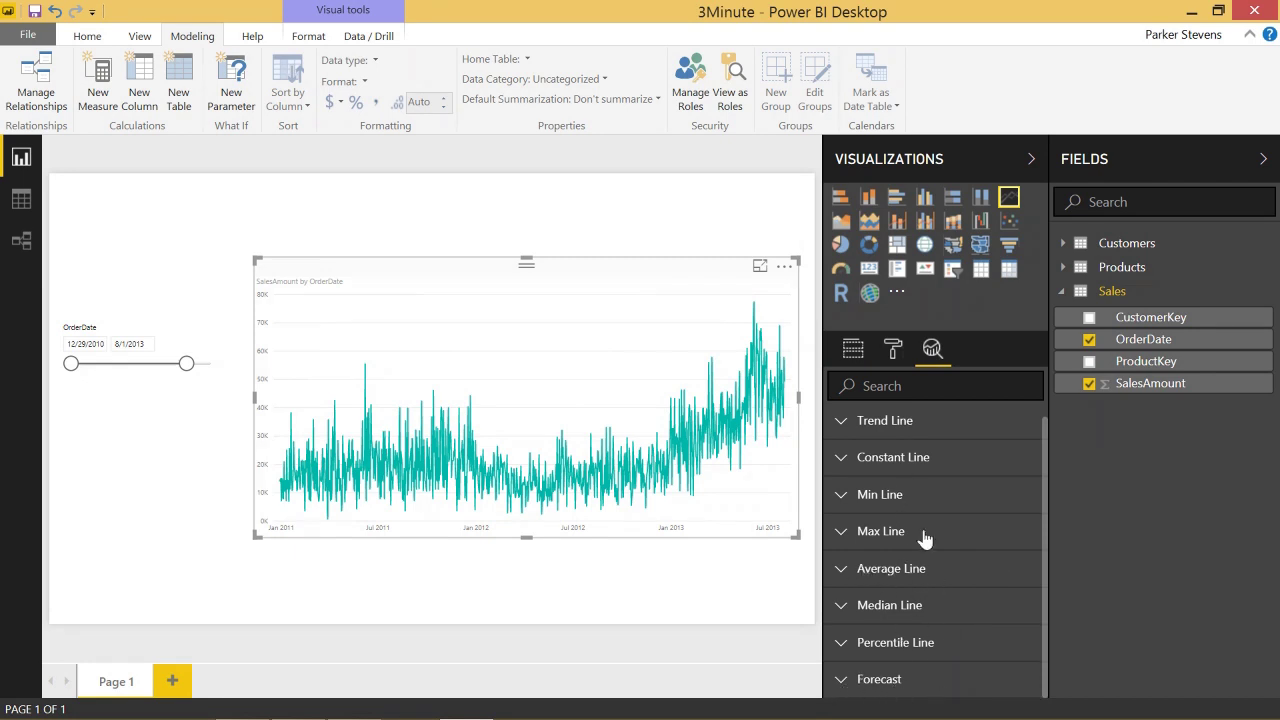
{"action": "left_click", "coordinate": [940, 425]}
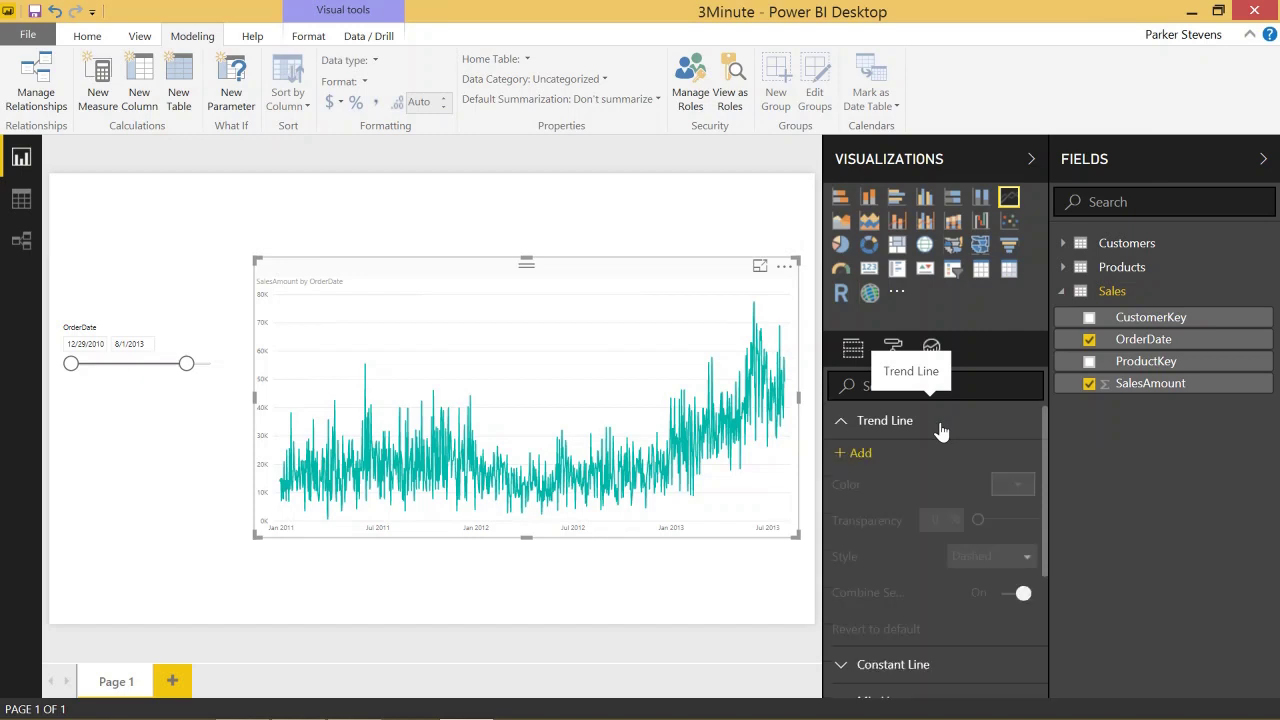
{"action": "left_click", "coordinate": [857, 454]}
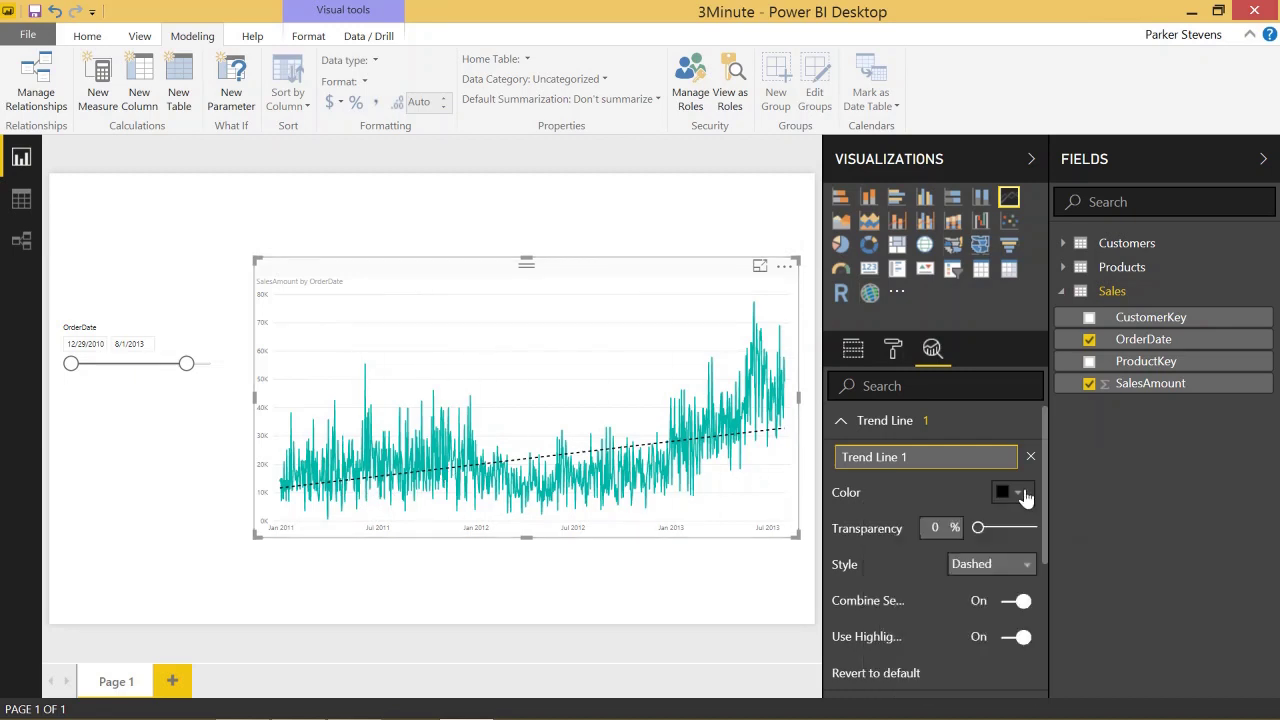
{"action": "left_click_drag", "start_coordinate": [976, 528], "coordinate": [1022, 536]}
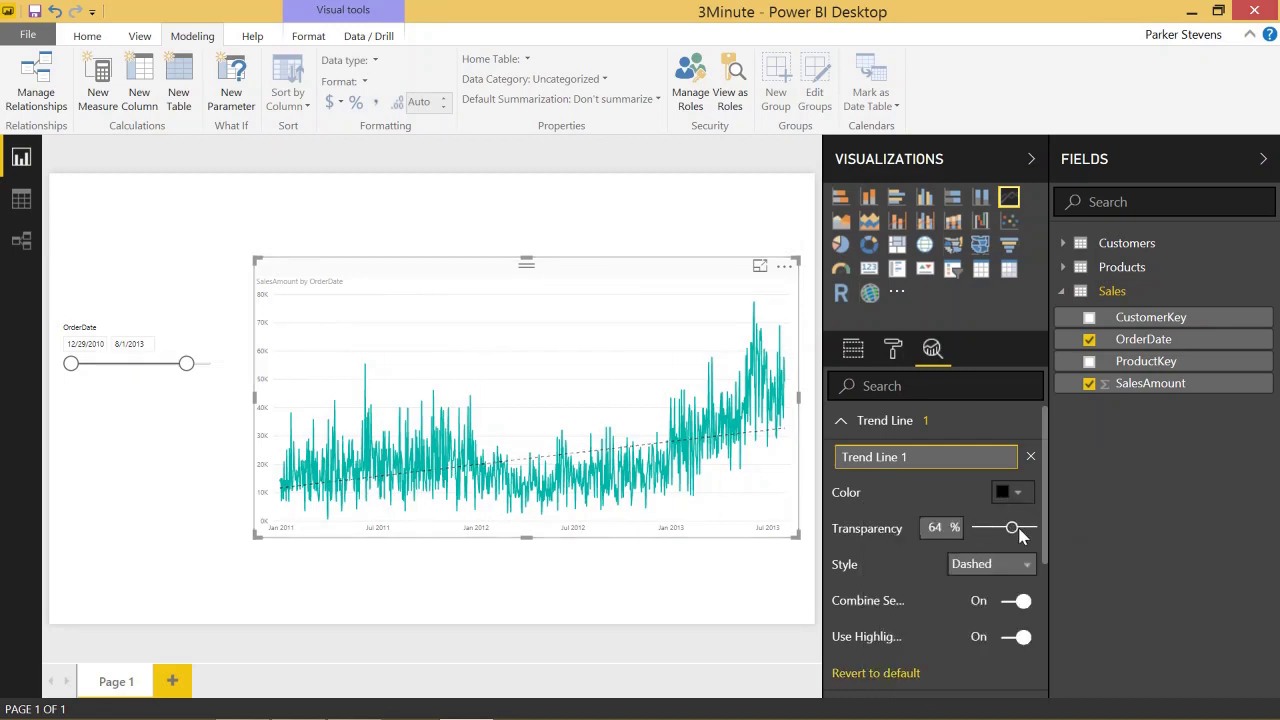
{"action": "left_click", "coordinate": [985, 566]}
{"action": "left_click", "coordinate": [987, 567]}
Replace the trend line with a black constant line at the value 30000
{"action": "left_click", "coordinate": [1031, 459]}
{"action": "left_click", "coordinate": [839, 422]}
{"action": "left_click", "coordinate": [842, 455]}
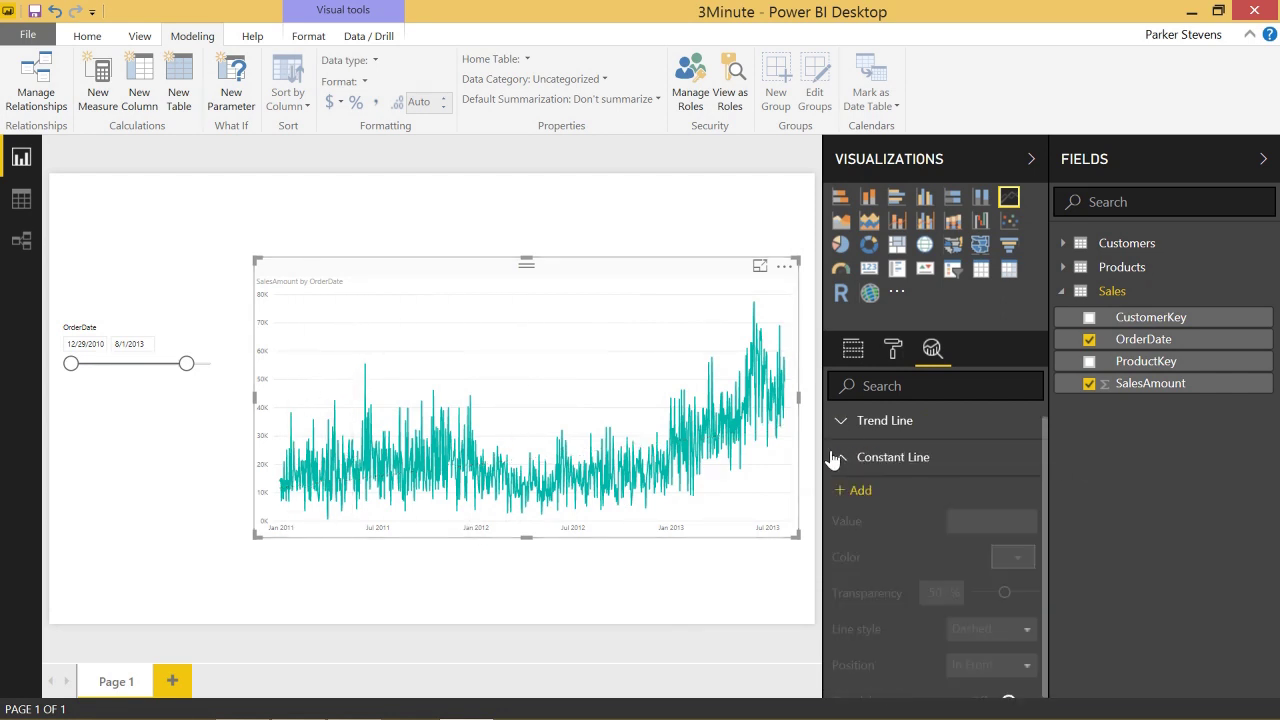
{"action": "left_click", "coordinate": [856, 492]}
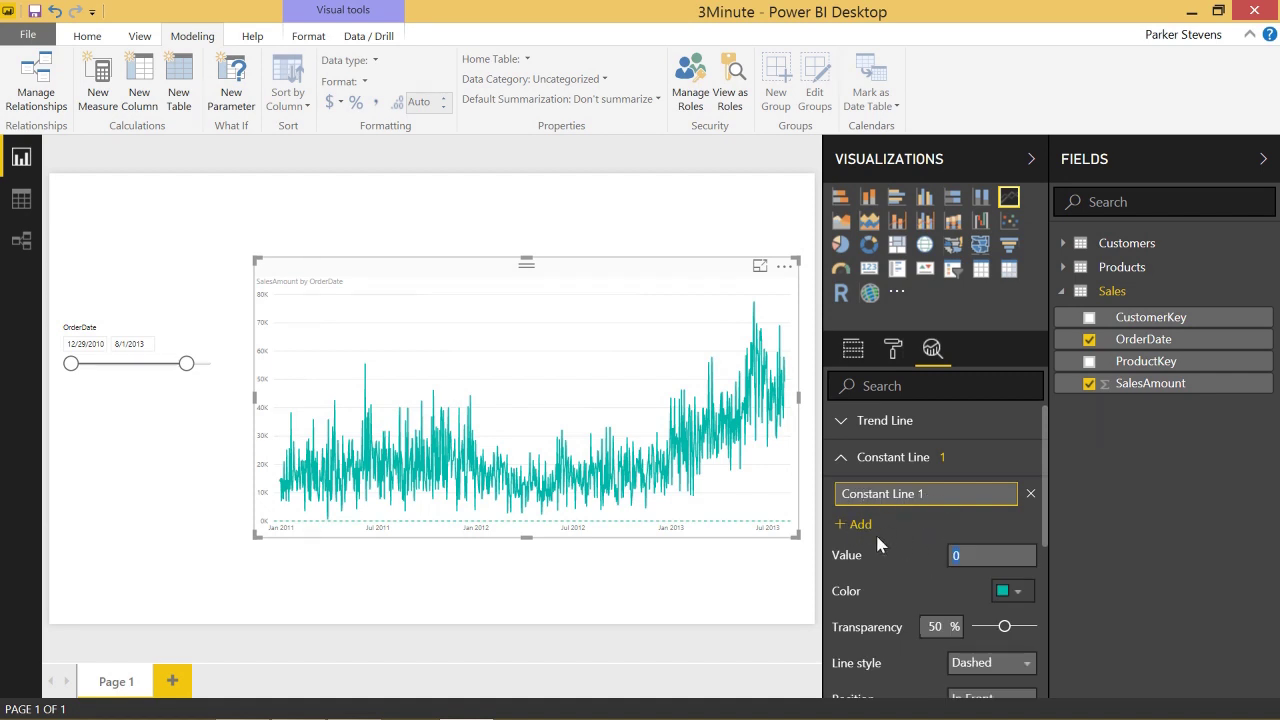
{"action": "type", "text": "30000"}
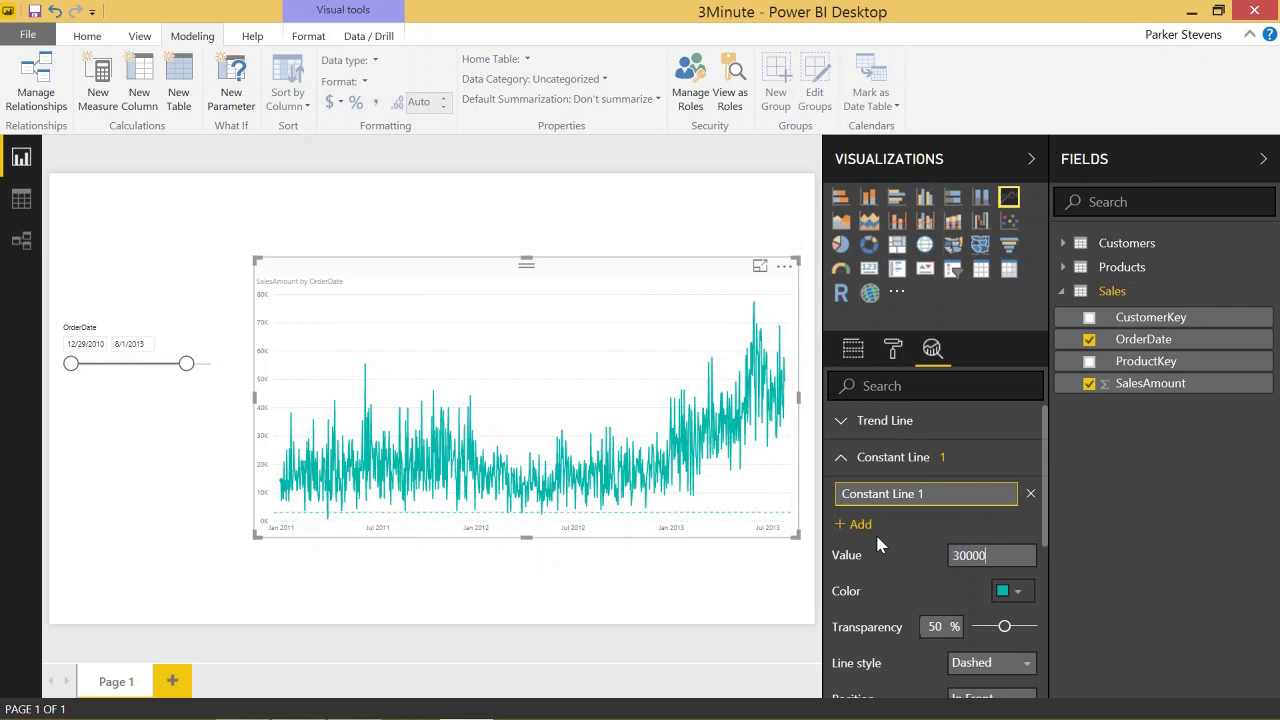
{"action": "left_click", "coordinate": [1026, 592]}
{"action": "left_click", "coordinate": [888, 404]}
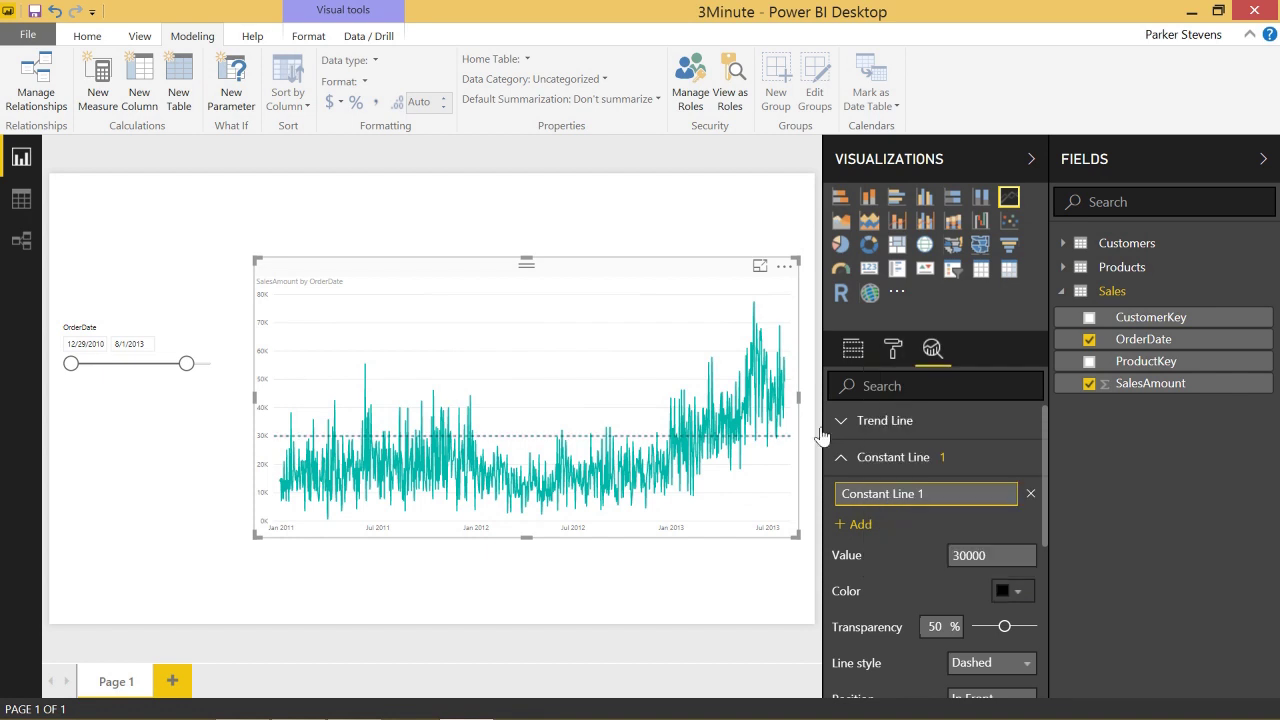
Set the constant line's position to Behind and turn on its data label
{"action": "scroll", "coordinate": [880, 562], "scroll_direction": "down", "scroll_amount": 2}
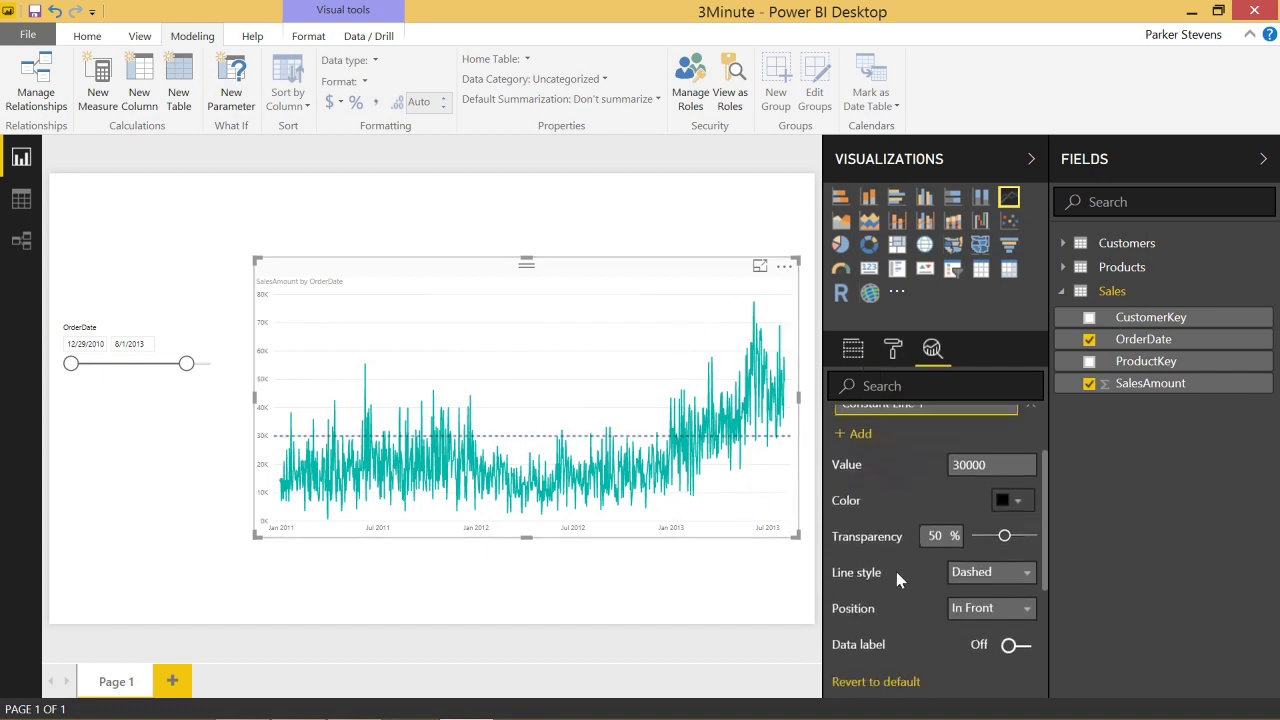
{"action": "left_click", "coordinate": [1030, 600]}
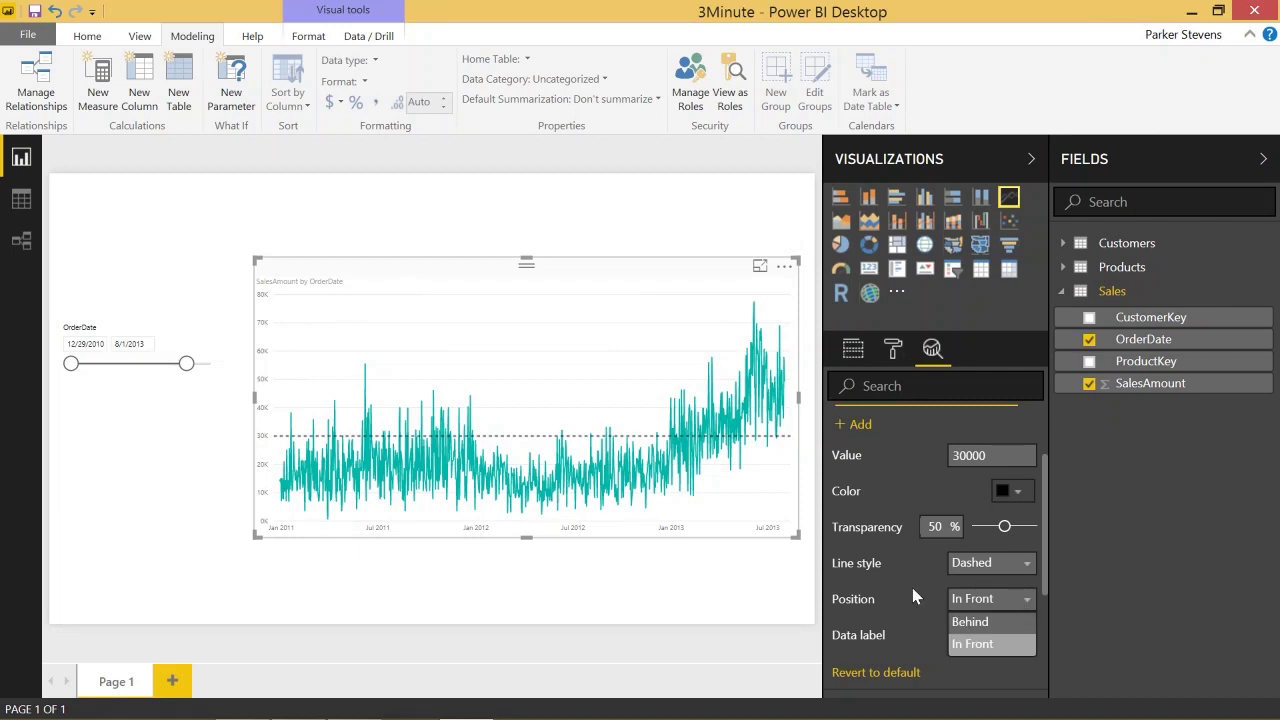
{"action": "left_click", "coordinate": [955, 623]}
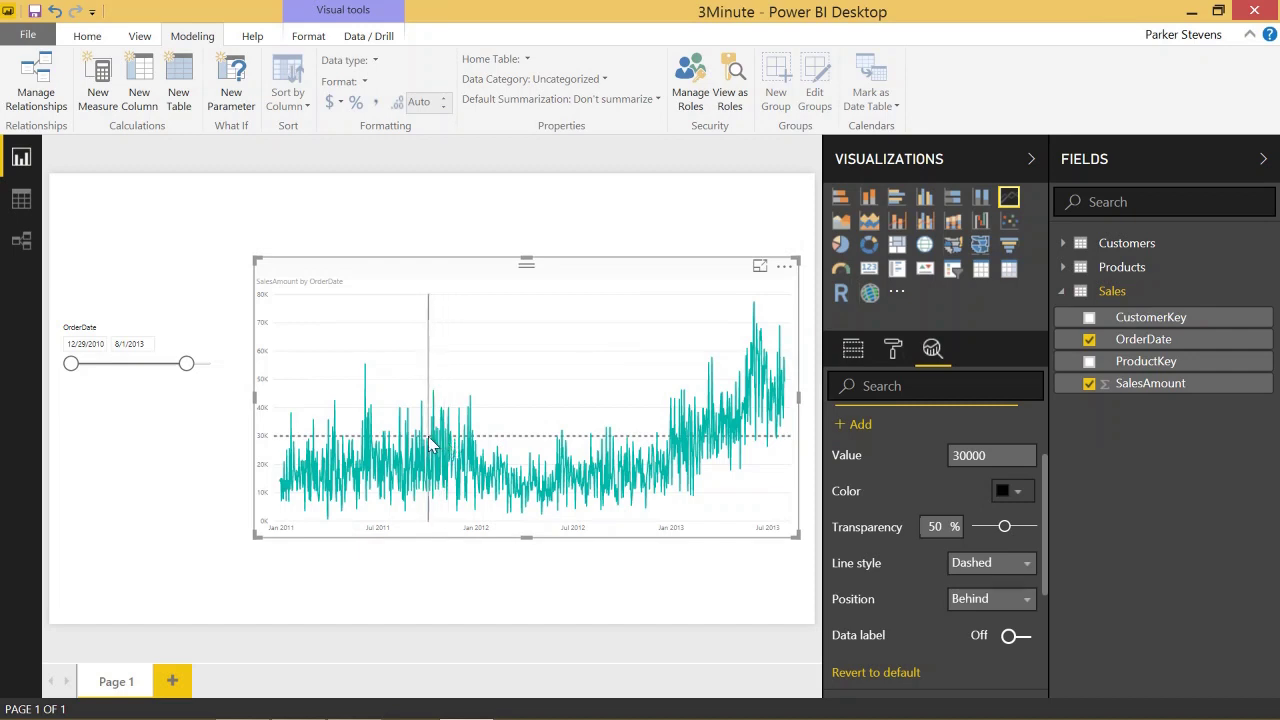
{"action": "left_click", "coordinate": [1013, 637]}
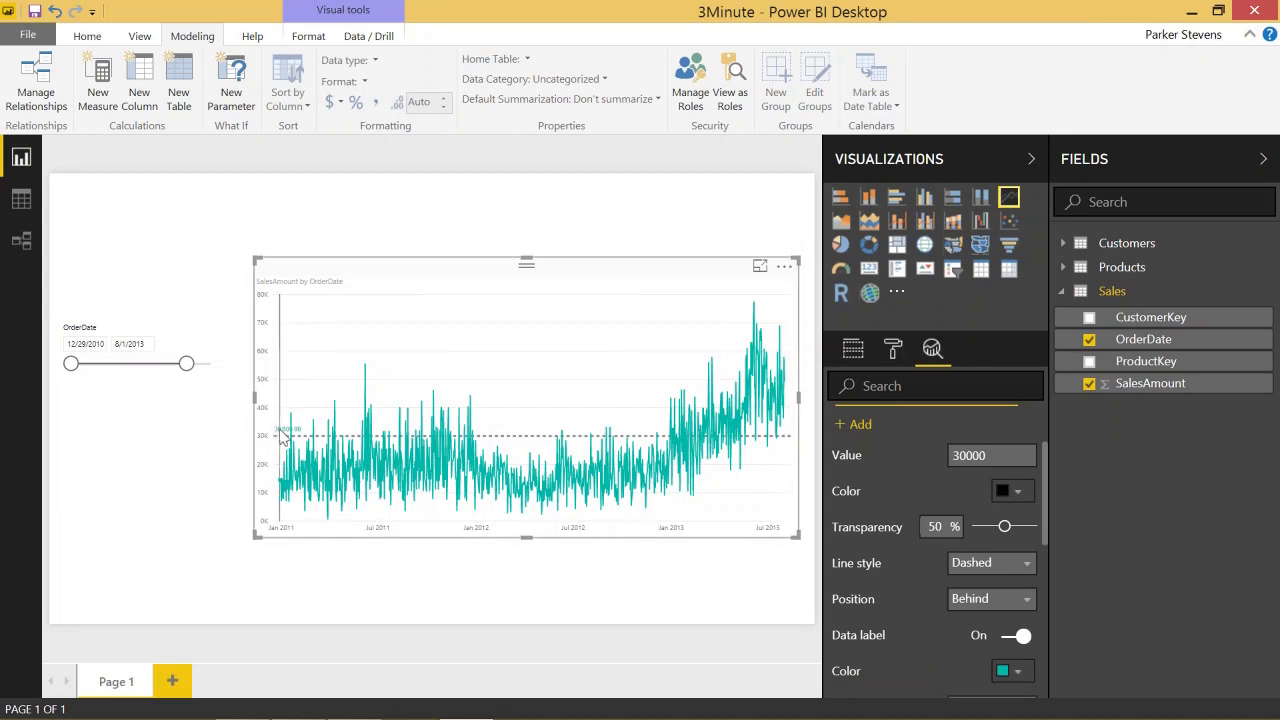
{"action": "scroll", "coordinate": [933, 650], "scroll_direction": "down", "scroll_amount": 3}
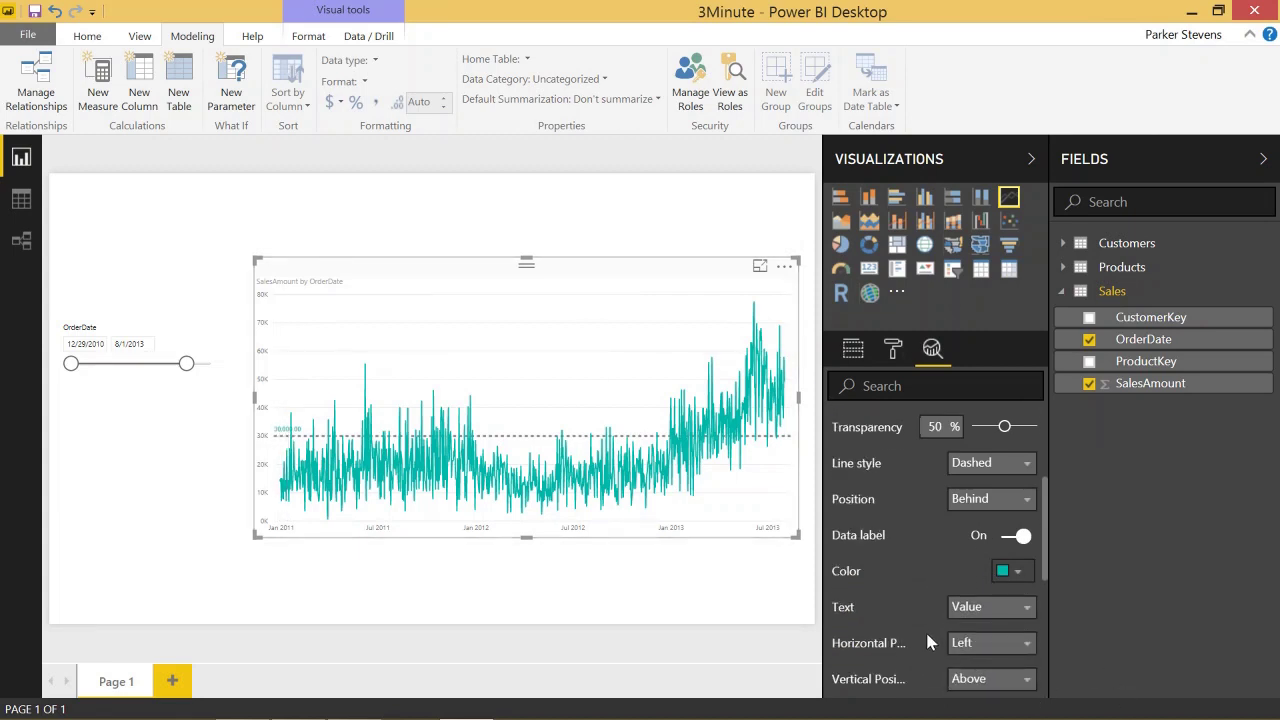
{"action": "scroll", "coordinate": [921, 640], "scroll_direction": "down", "scroll_amount": 1}
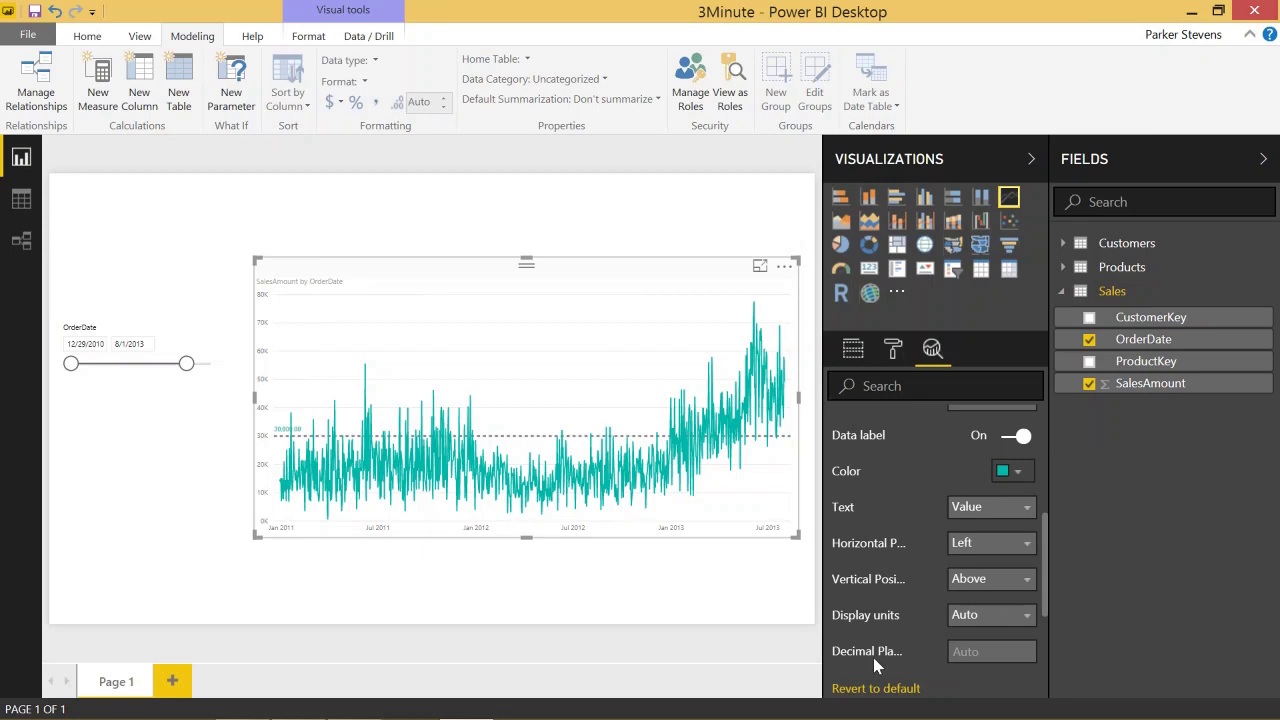
Replace the constant line with a min line for SalesAmount and turn on the min line's data label
{"action": "scroll", "coordinate": [876, 627], "scroll_direction": "up", "scroll_amount": 5}
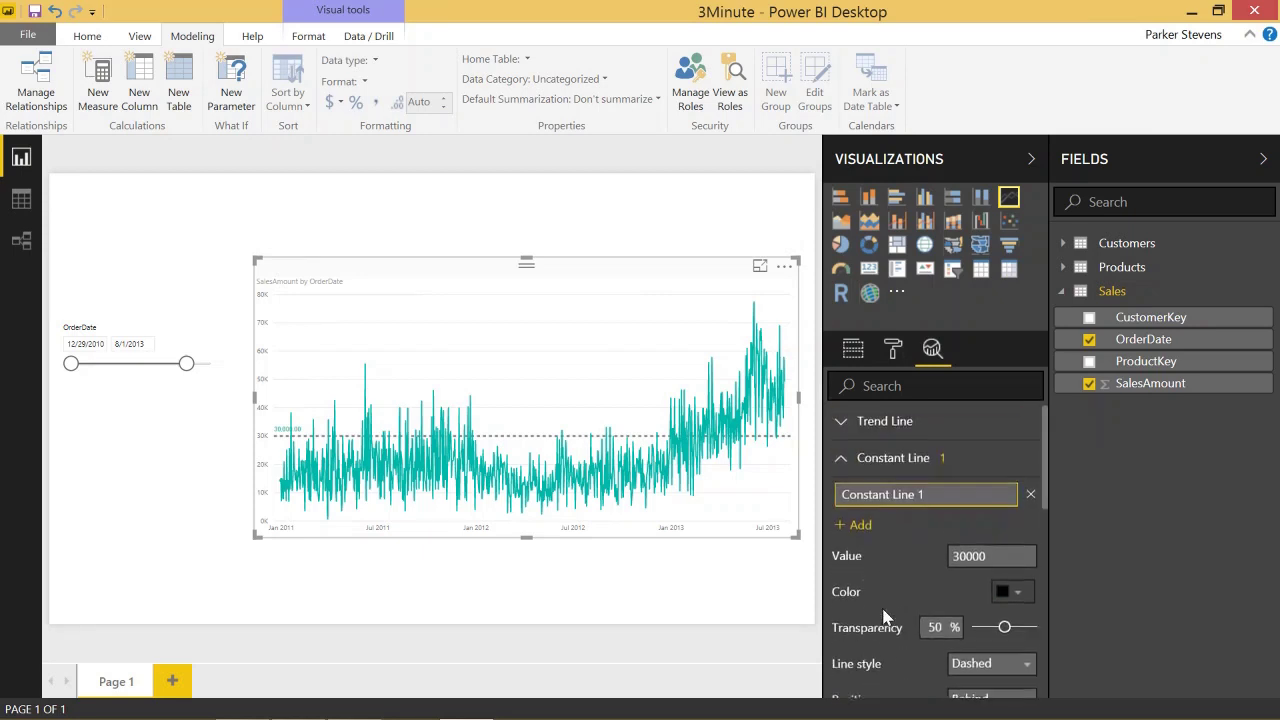
{"action": "left_click", "coordinate": [1028, 498]}
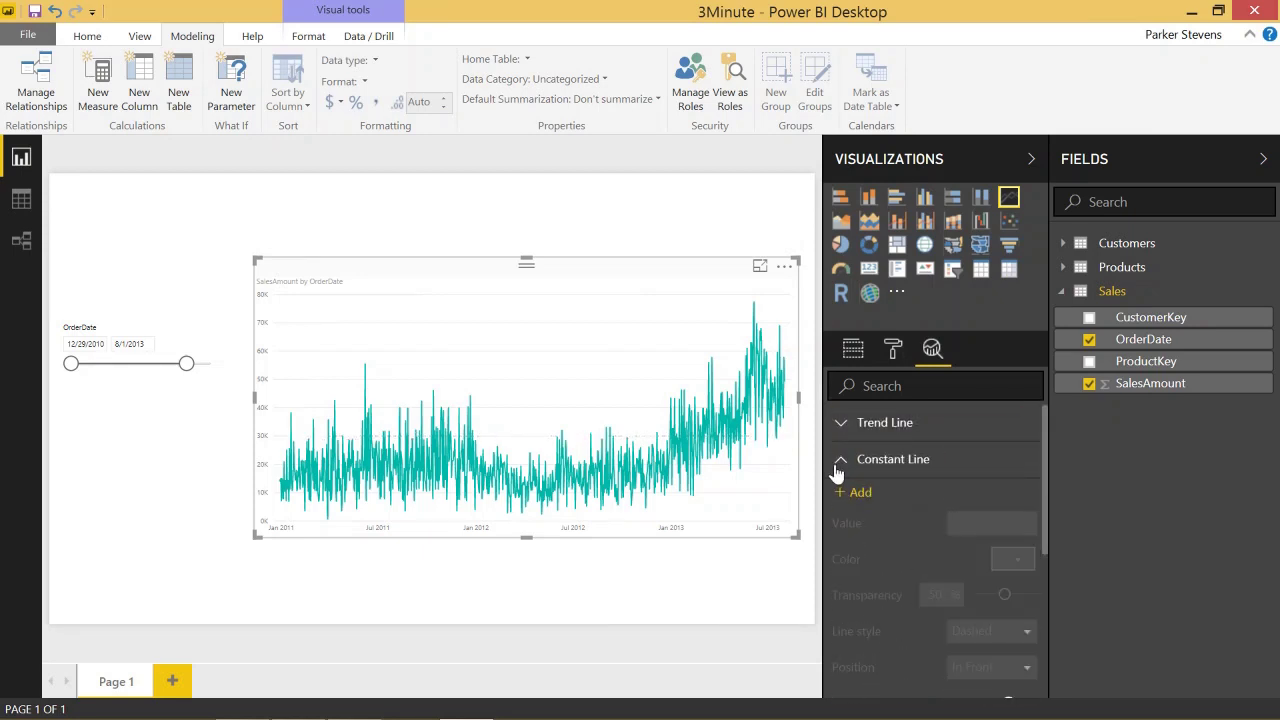
{"action": "left_click", "coordinate": [841, 460]}
{"action": "left_click", "coordinate": [848, 500]}
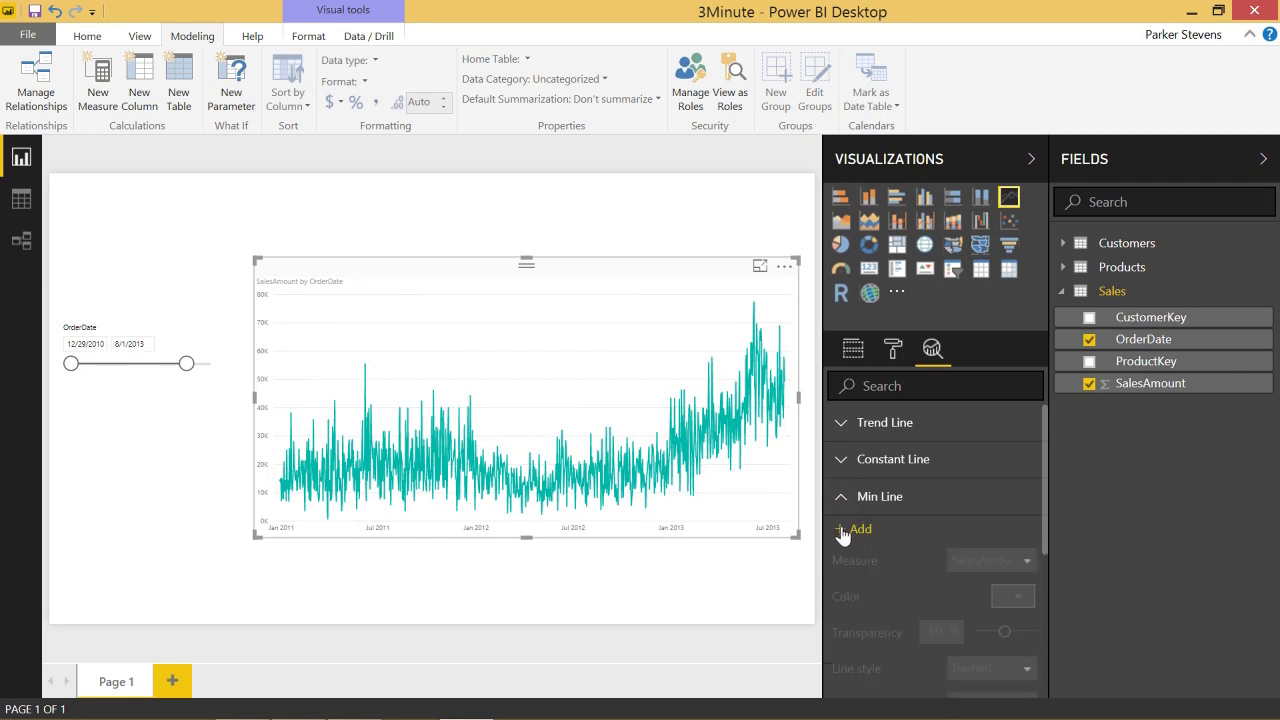
{"action": "left_click", "coordinate": [842, 532]}
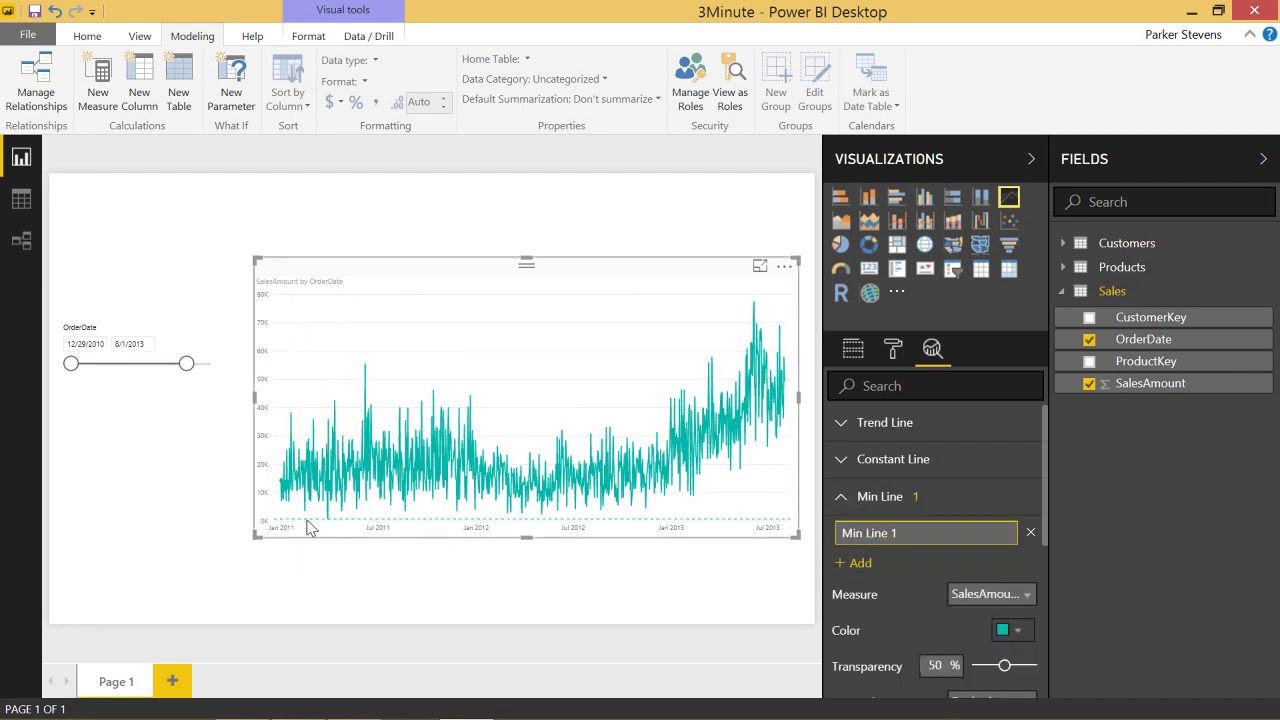
{"action": "mouse_move", "coordinate": [331, 528]}
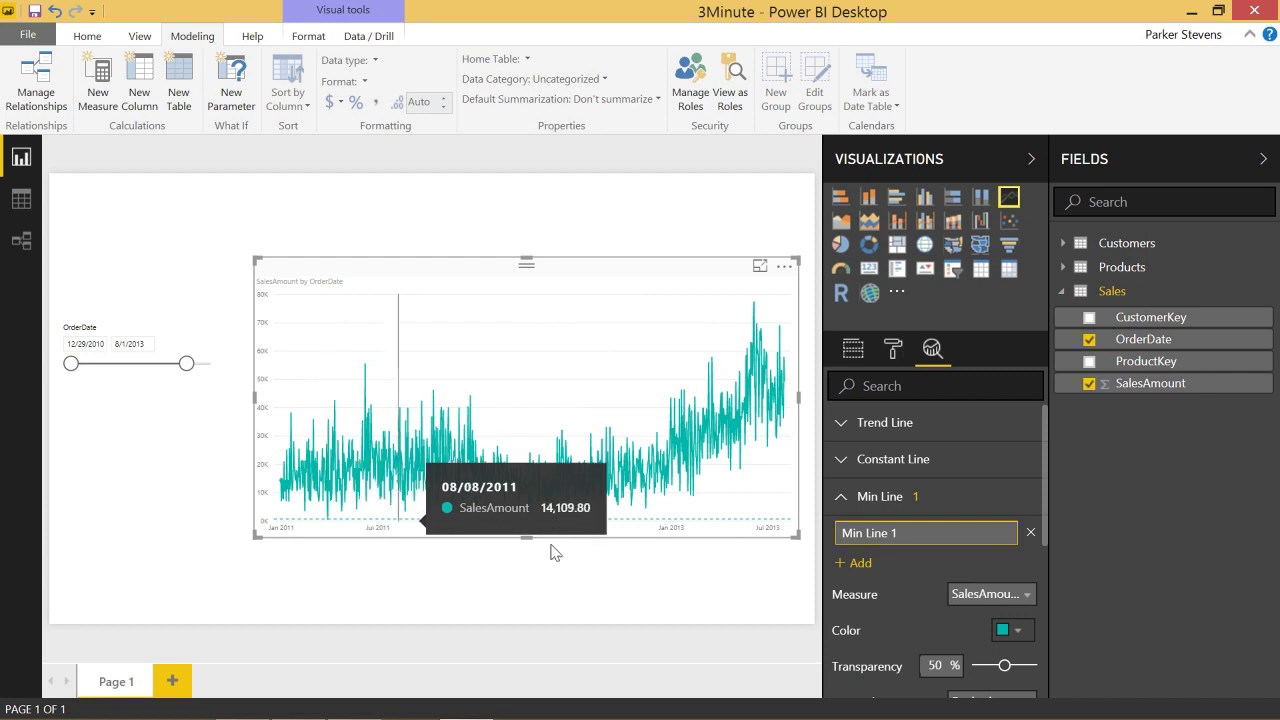
{"action": "scroll", "coordinate": [938, 619], "scroll_direction": "down", "scroll_amount": 4}
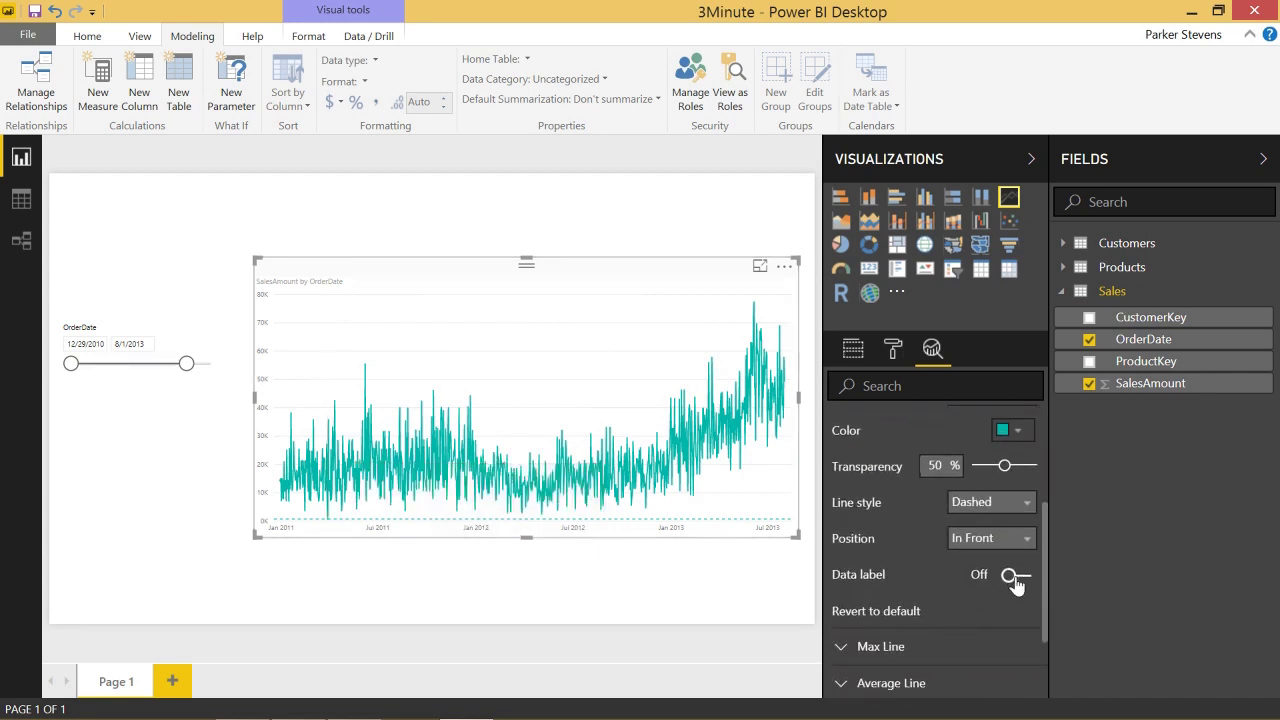
{"action": "left_click", "coordinate": [1016, 574]}
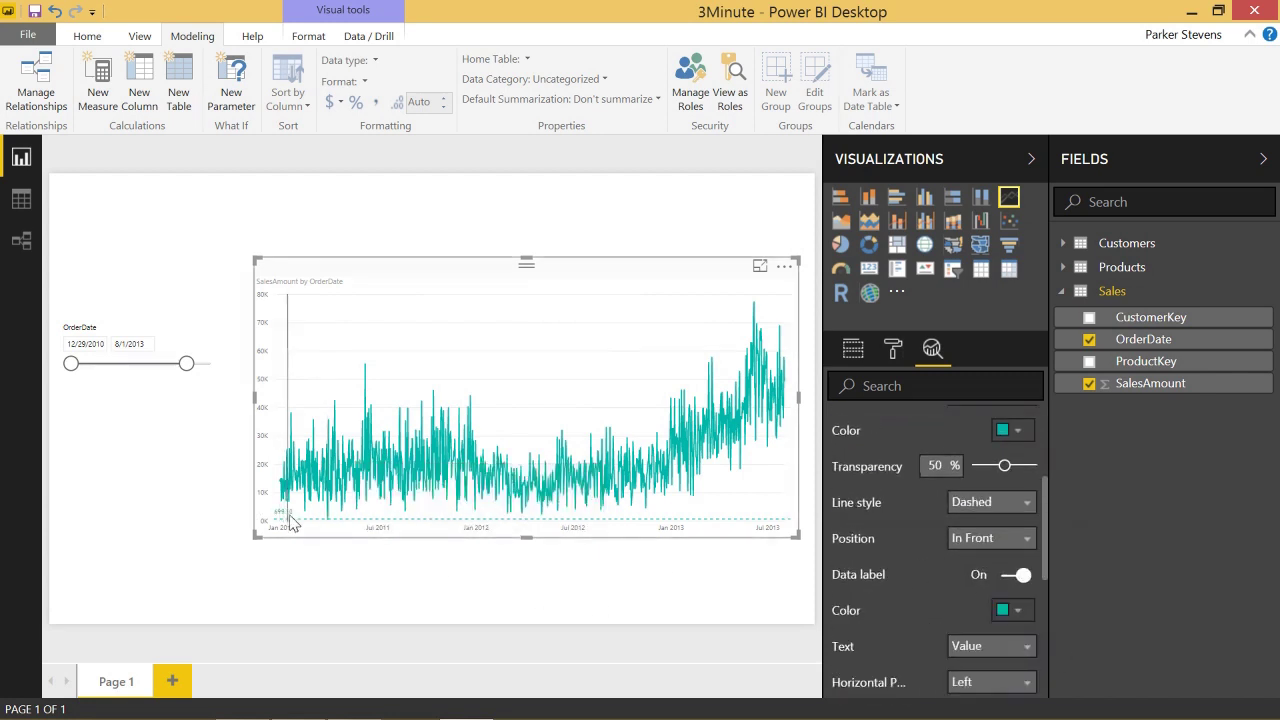
{"action": "mouse_move", "coordinate": [295, 522]}
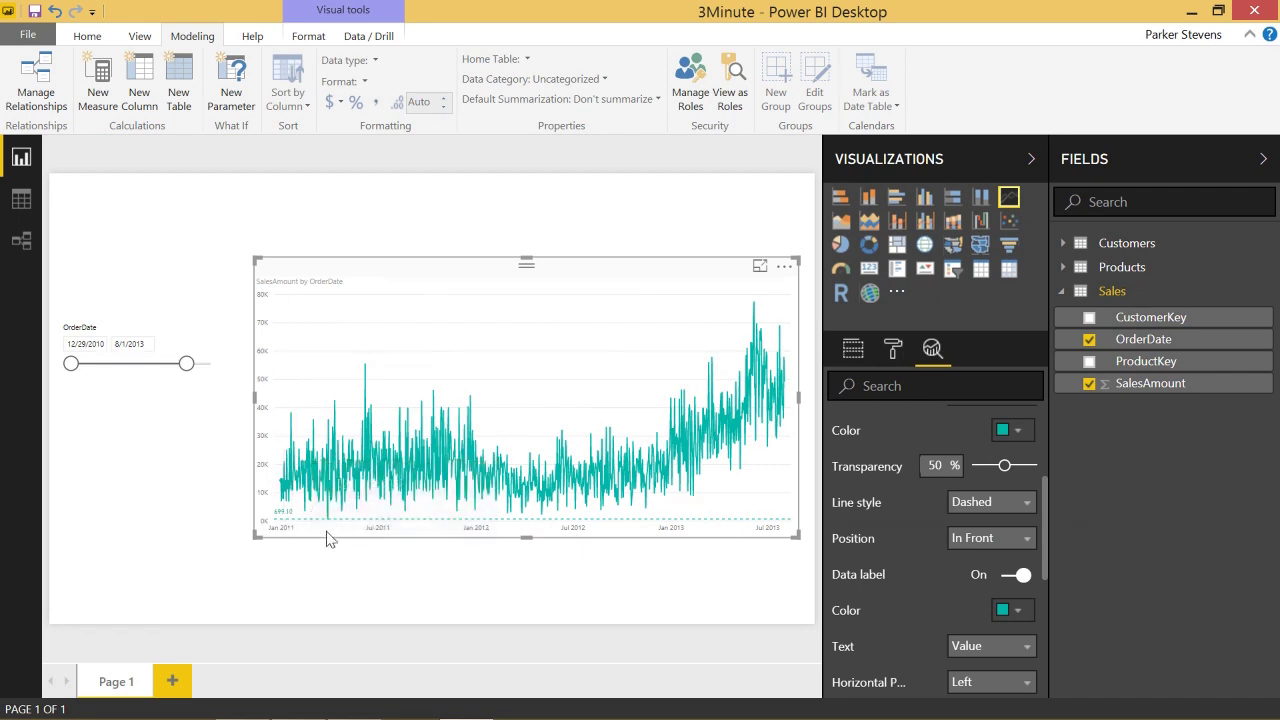
Replace the min line with a max line for SalesAmount on the line chart
{"action": "scroll", "coordinate": [890, 500], "scroll_direction": "up", "scroll_amount": 5}
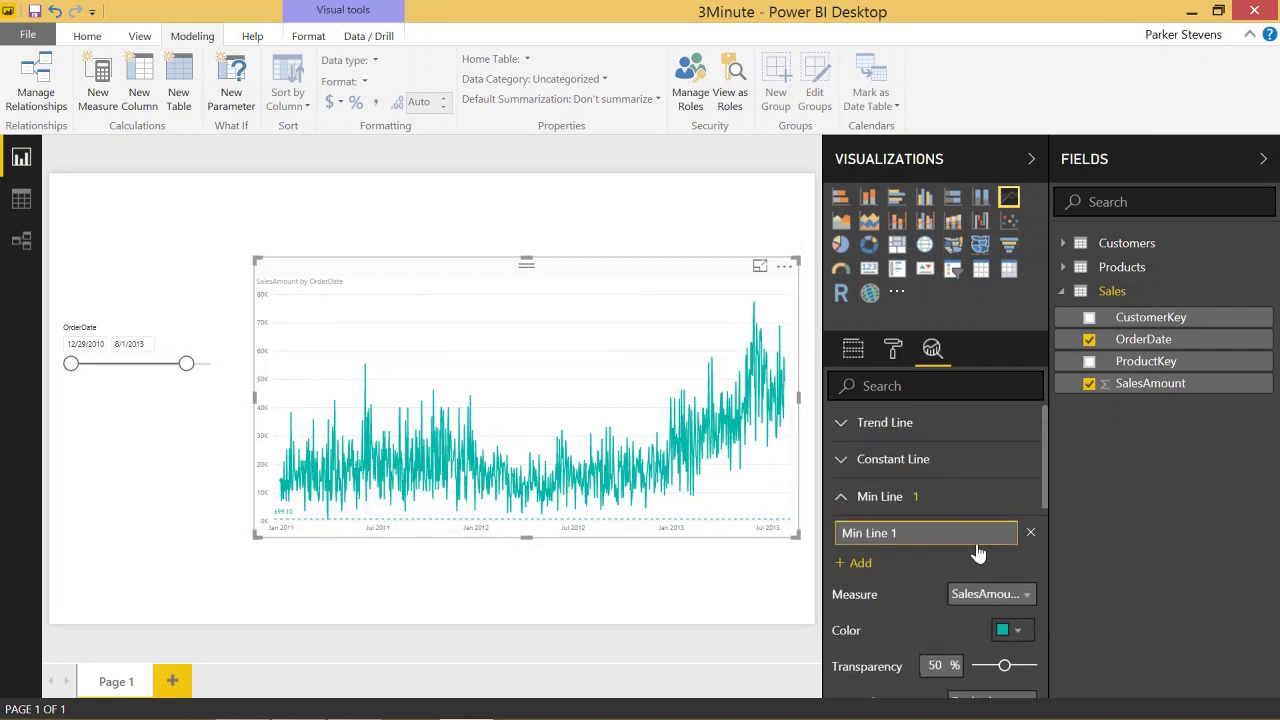
{"action": "left_click", "coordinate": [1032, 538]}
{"action": "left_click", "coordinate": [843, 496]}
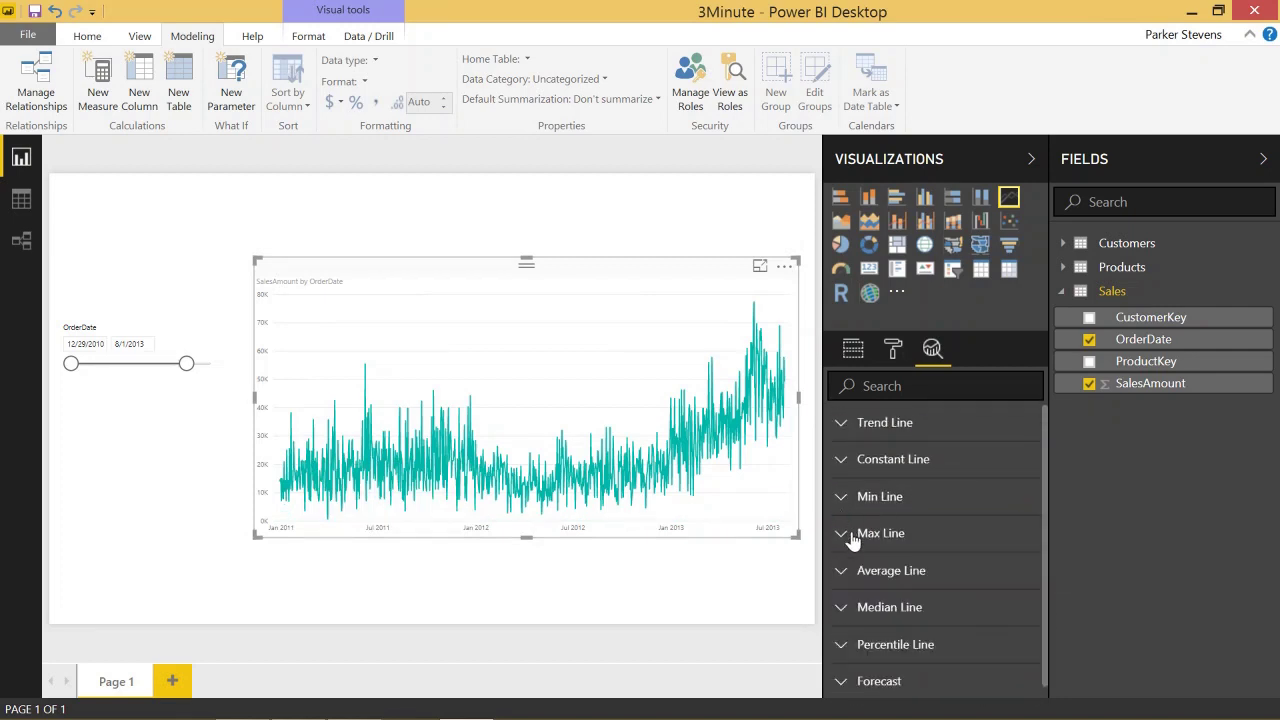
{"action": "left_click", "coordinate": [845, 533]}
{"action": "left_click", "coordinate": [893, 566]}
{"action": "scroll", "coordinate": [931, 584], "scroll_direction": "down", "scroll_amount": 3}
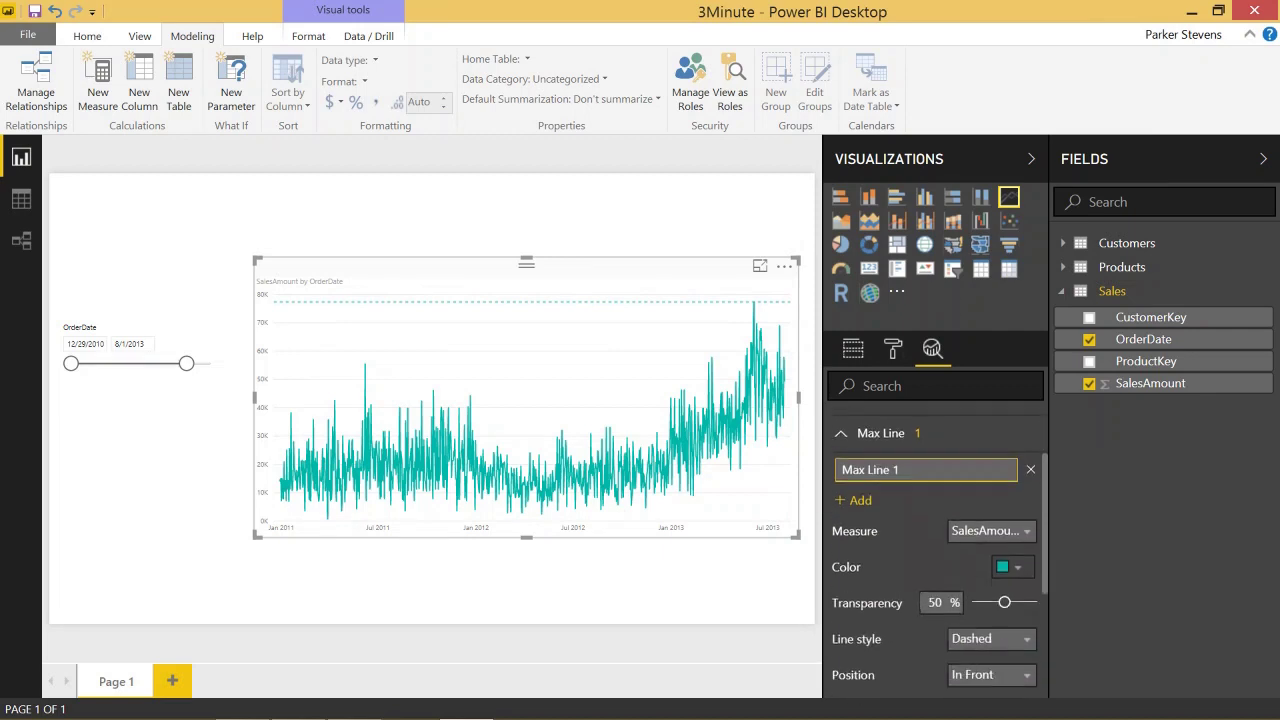
Turn on the max line's data label, and delete the max line from the chart
{"action": "scroll", "coordinate": [1010, 612], "scroll_direction": "down", "scroll_amount": 2}
{"action": "left_click", "coordinate": [1014, 613]}
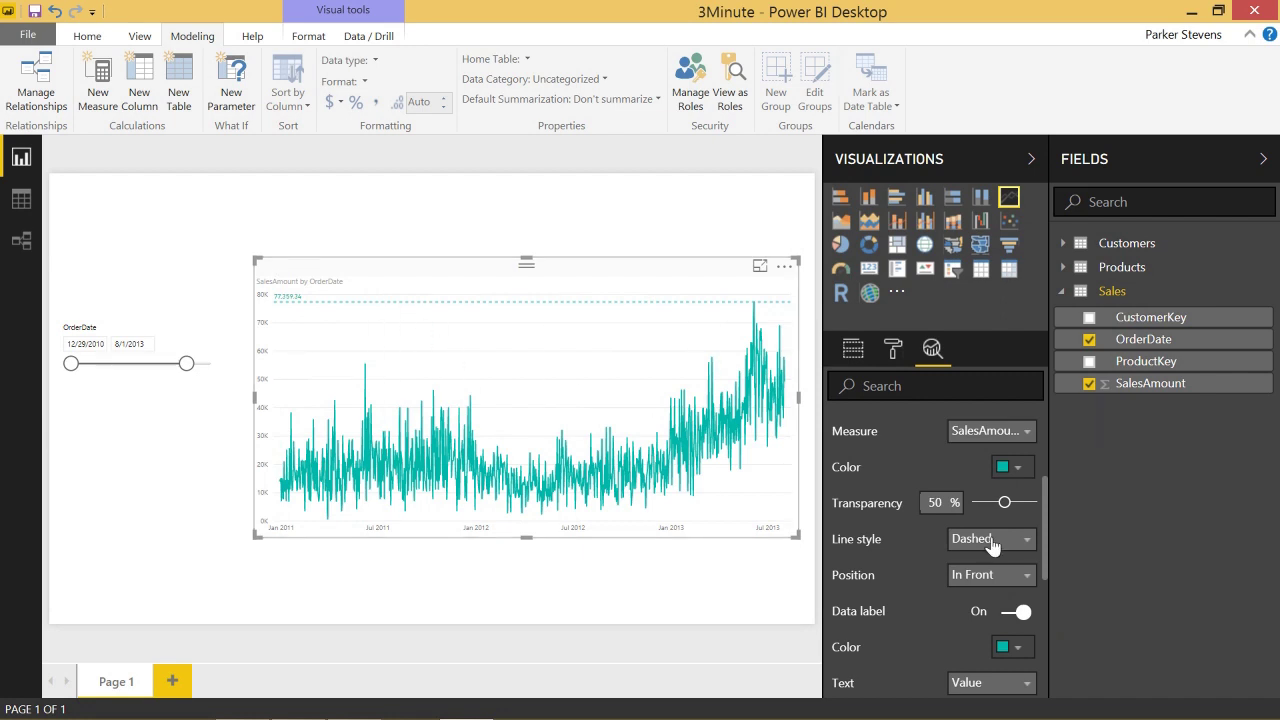
{"action": "scroll", "coordinate": [991, 541], "scroll_direction": "up", "scroll_amount": 4}
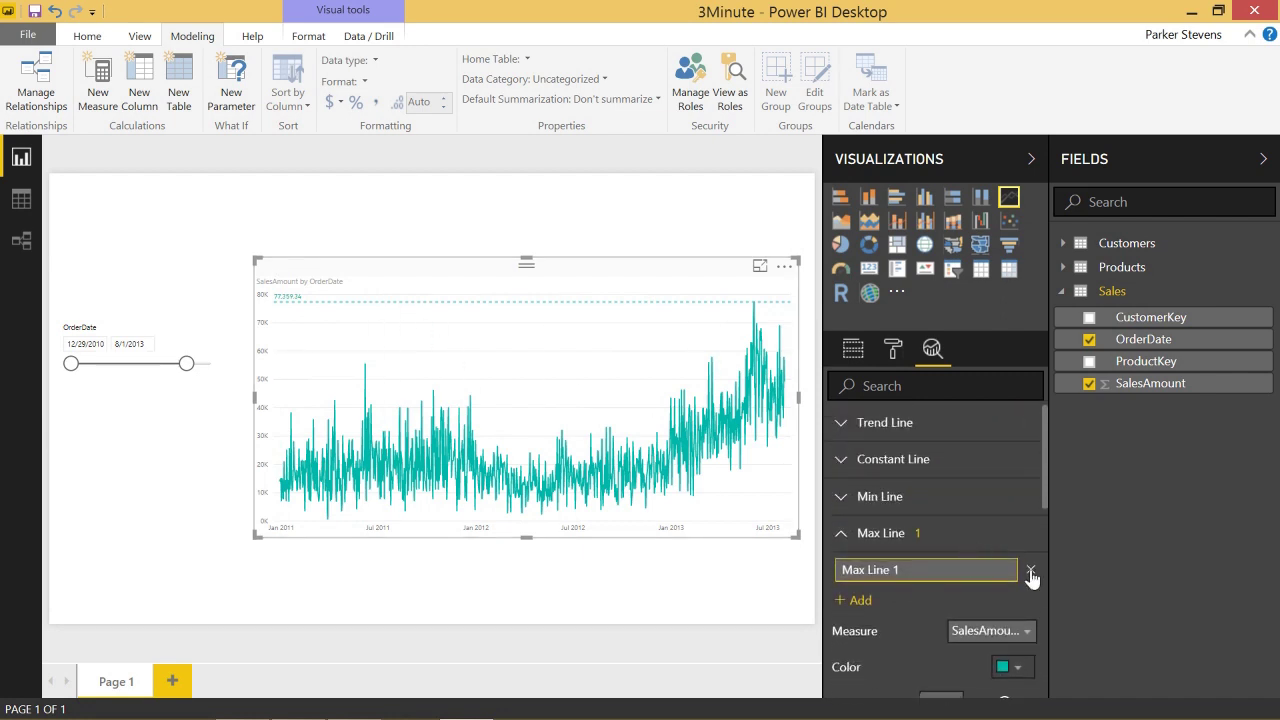
{"action": "left_click", "coordinate": [1030, 575]}
{"action": "left_click", "coordinate": [873, 537]}
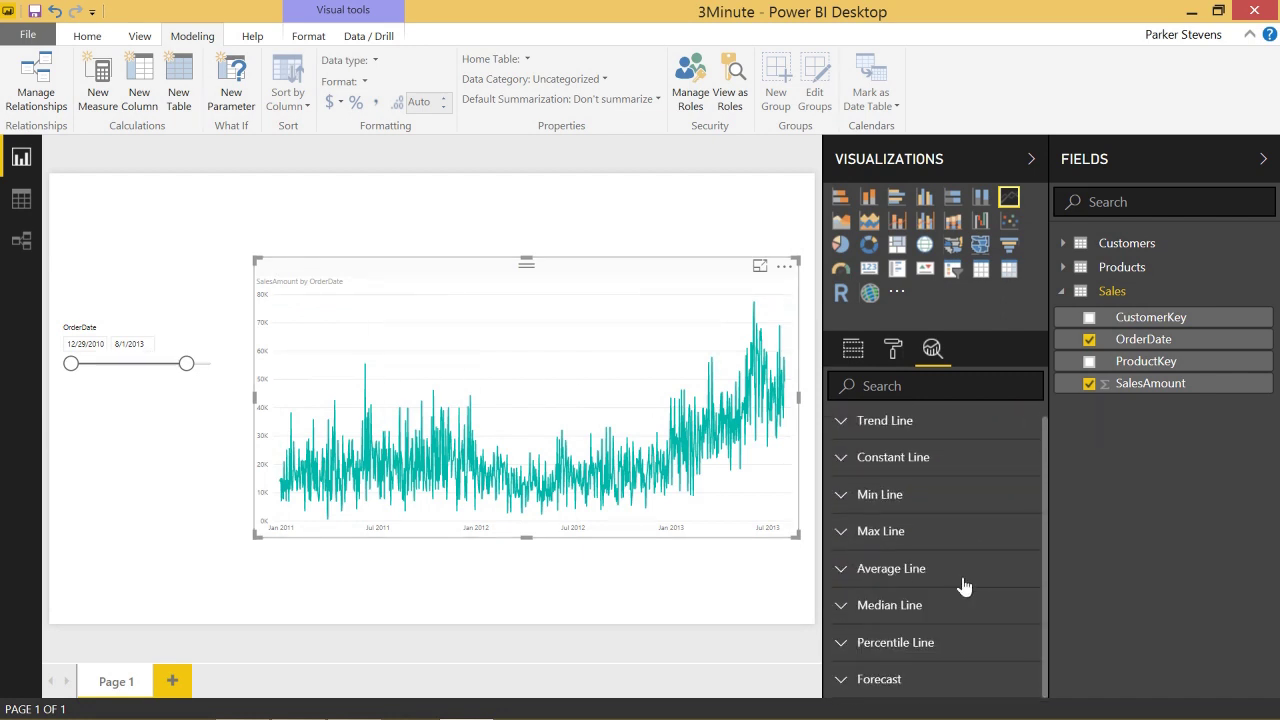
Add an average line for SalesAmount, color it black and turn on its data label
{"action": "left_click", "coordinate": [841, 578]}
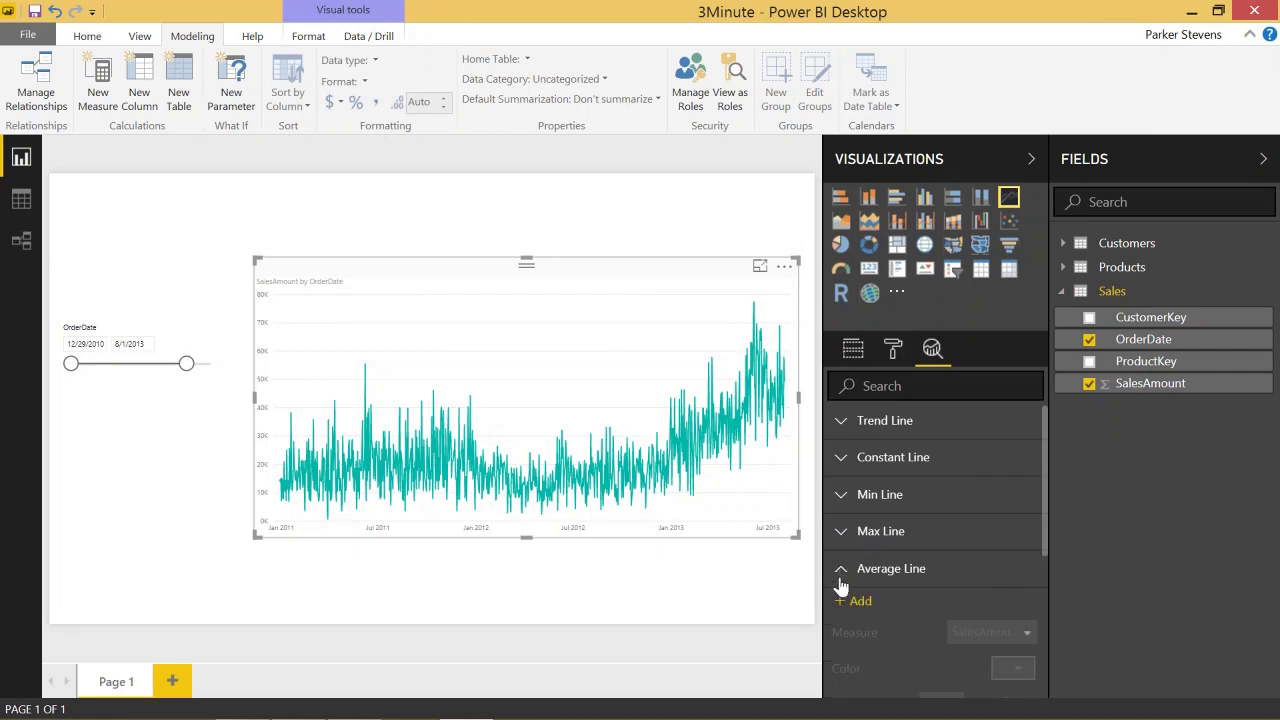
{"action": "left_click", "coordinate": [857, 604]}
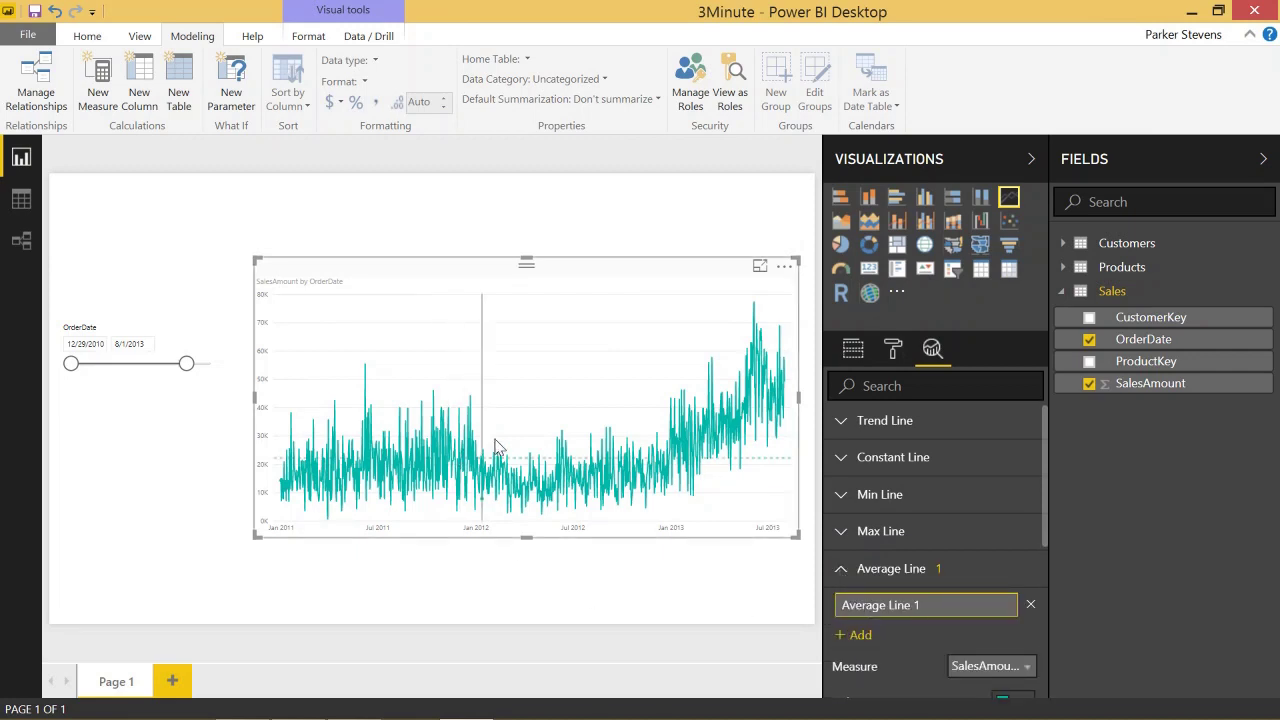
{"action": "scroll", "coordinate": [1005, 622], "scroll_direction": "down", "scroll_amount": 1}
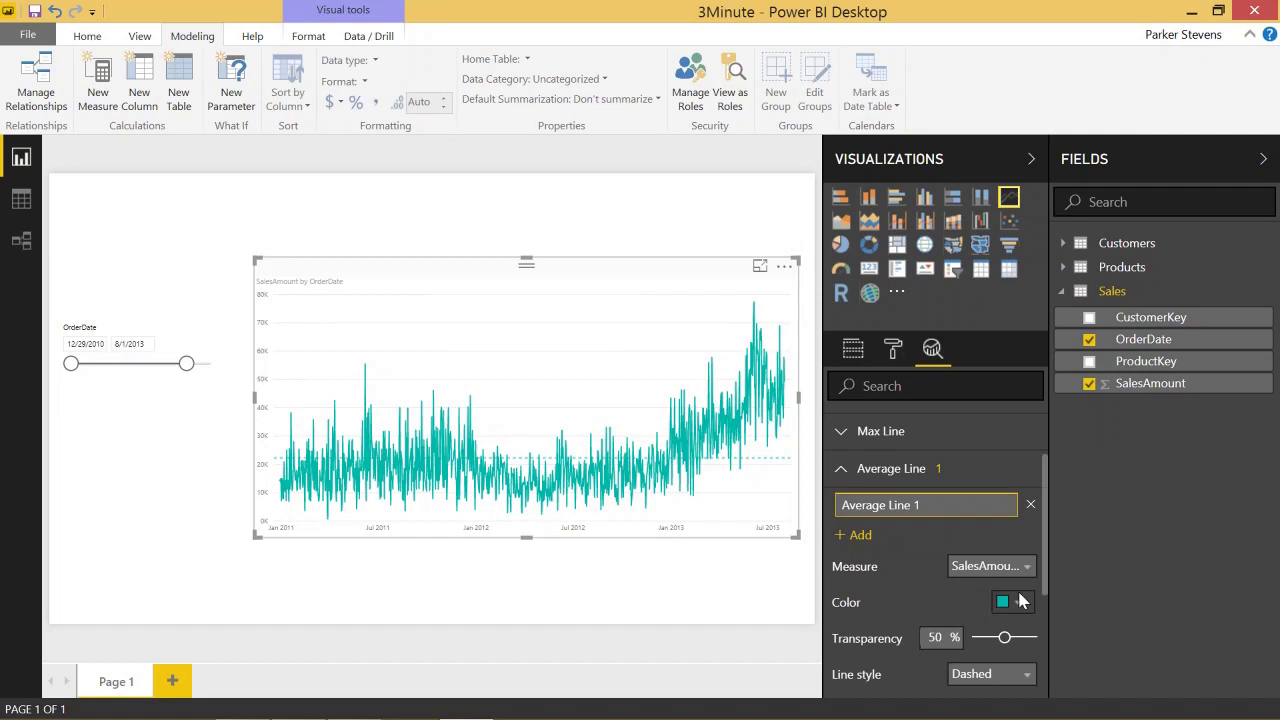
{"action": "left_click", "coordinate": [1022, 600]}
{"action": "left_click", "coordinate": [886, 520]}
{"action": "scroll", "coordinate": [914, 595], "scroll_direction": "down", "scroll_amount": 2}
{"action": "left_click", "coordinate": [1008, 547]}
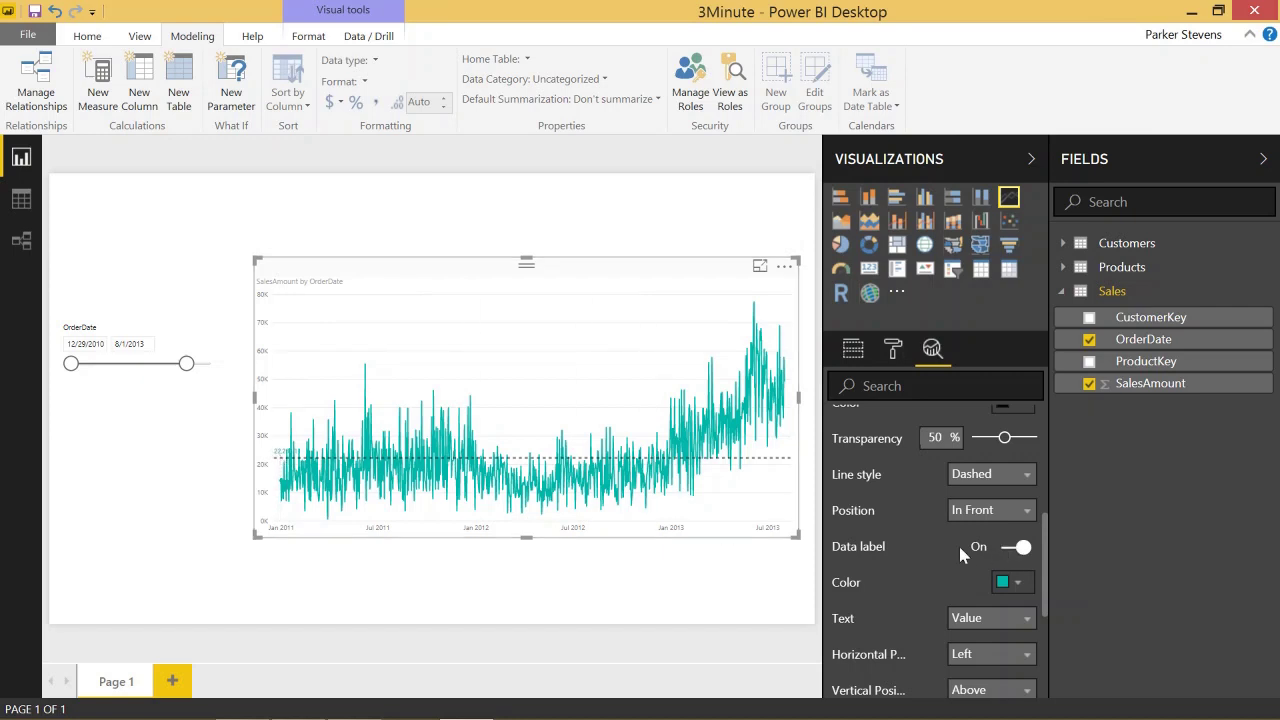
Replace the average line with a median line for SalesAmount and turn on the median line's data label
{"action": "scroll", "coordinate": [958, 543], "scroll_direction": "up", "scroll_amount": 2}
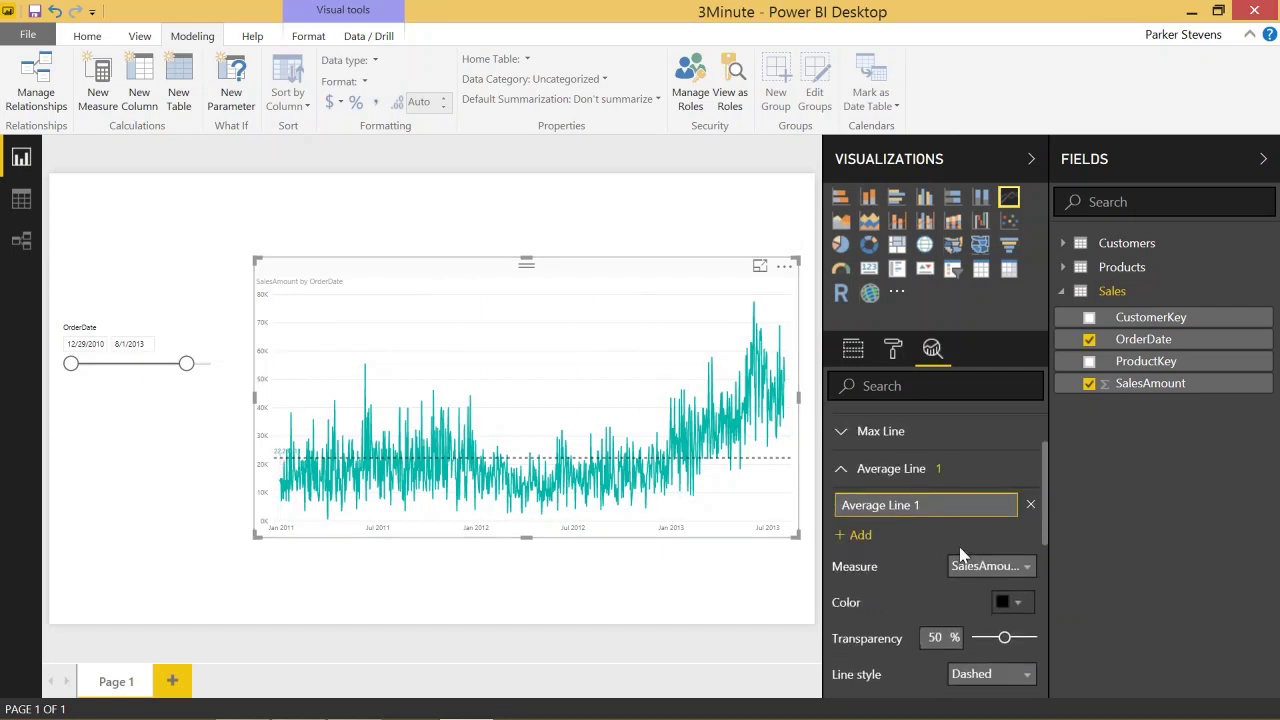
{"action": "left_click", "coordinate": [1031, 505]}
{"action": "left_click", "coordinate": [845, 470]}
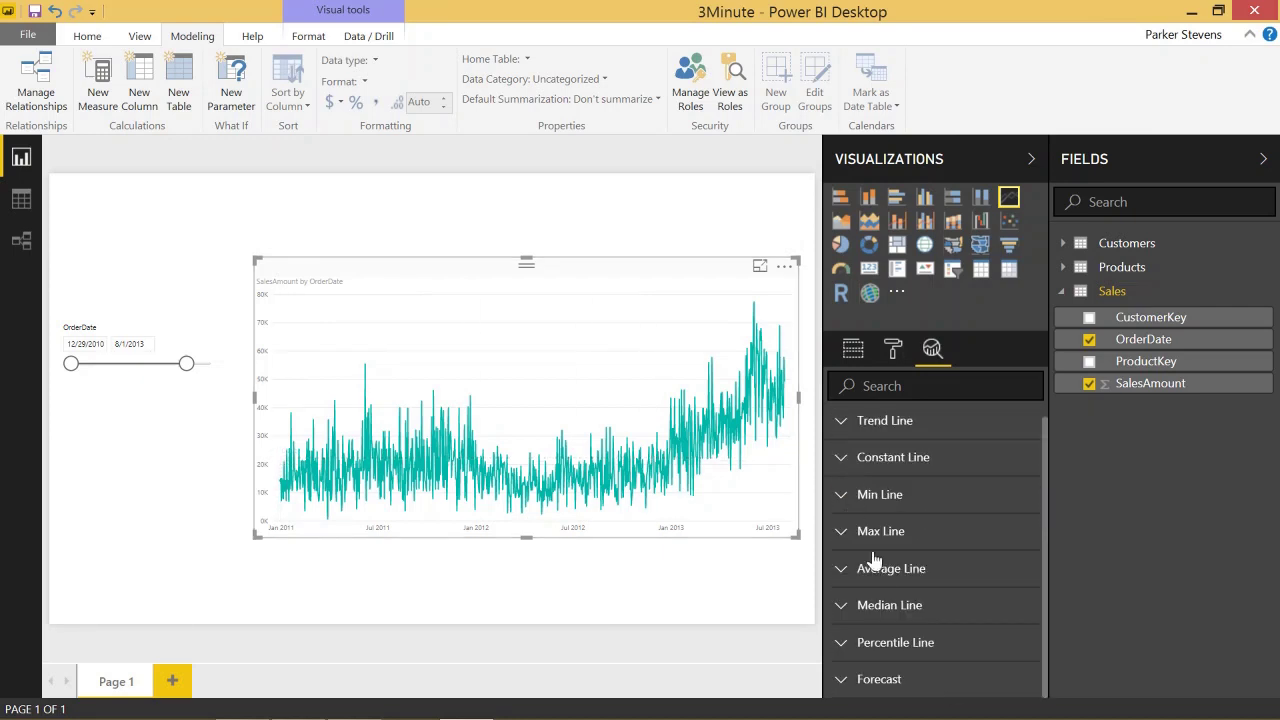
{"action": "left_click", "coordinate": [901, 605]}
{"action": "scroll", "coordinate": [1015, 630], "scroll_direction": "down", "scroll_amount": 3}
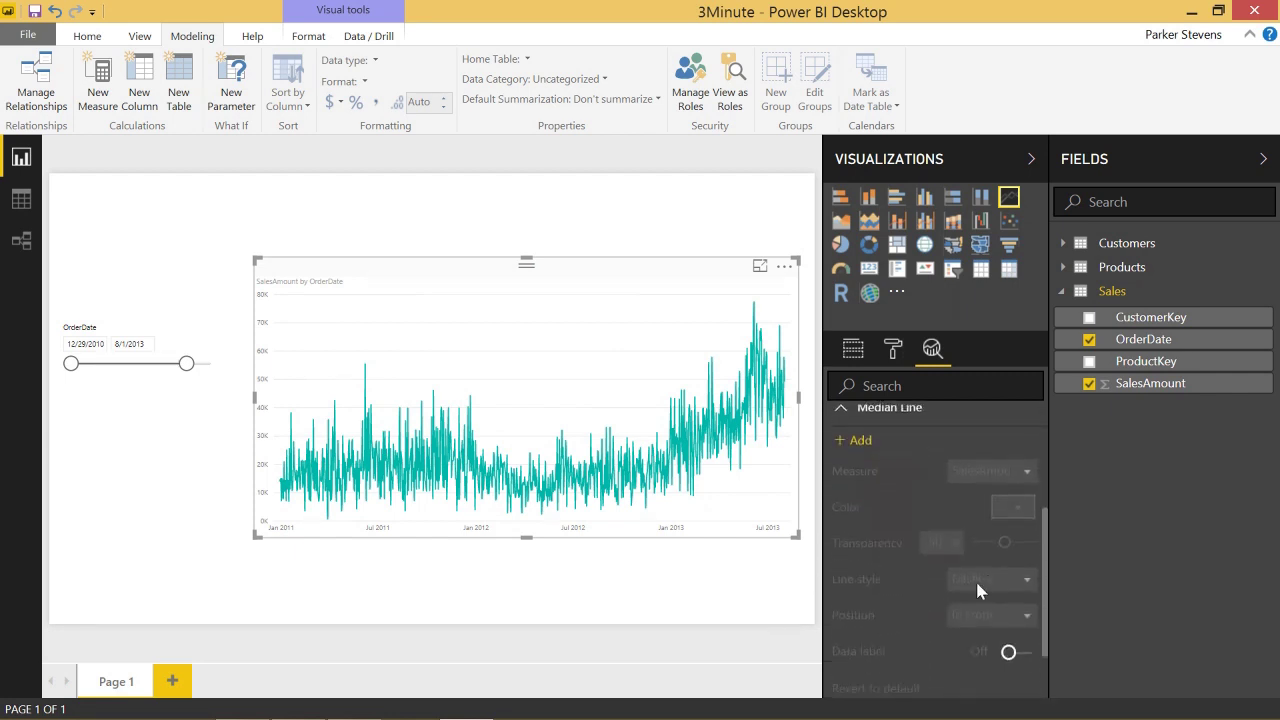
{"action": "left_click", "coordinate": [855, 440]}
{"action": "scroll", "coordinate": [960, 500], "scroll_direction": "down", "scroll_amount": 2}
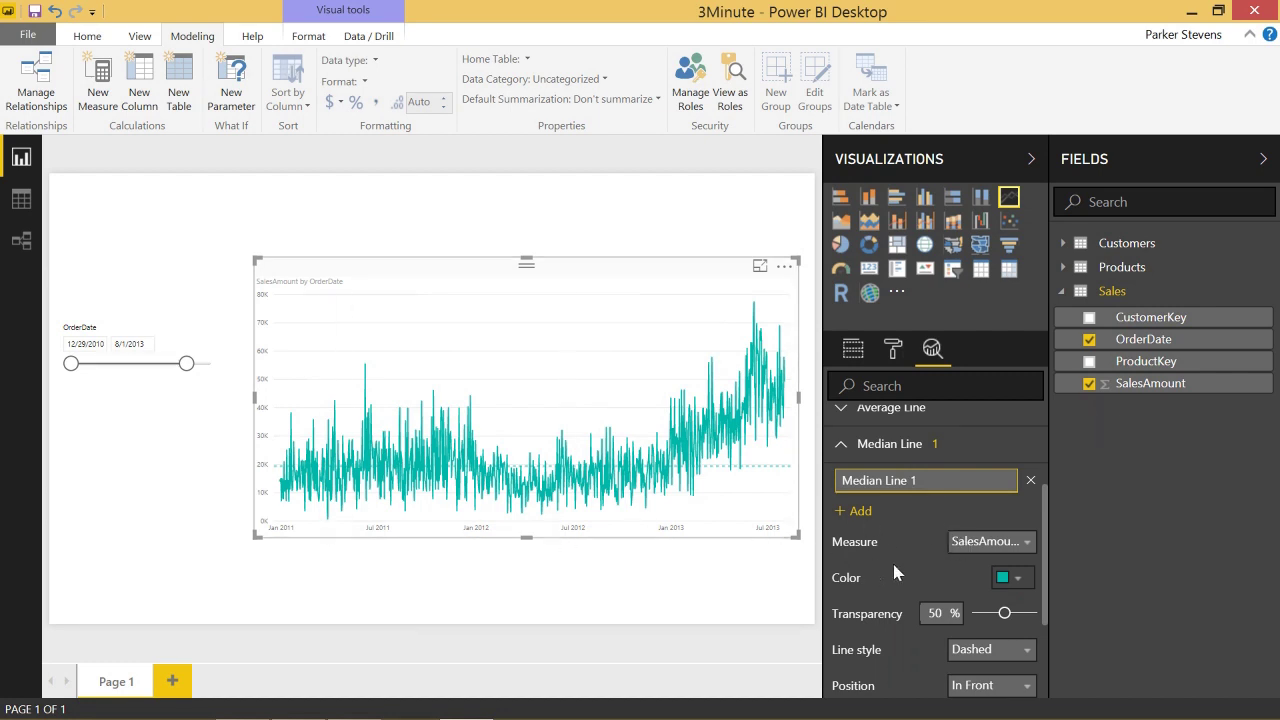
{"action": "scroll", "coordinate": [900, 565], "scroll_direction": "down", "scroll_amount": 2}
{"action": "left_click", "coordinate": [1009, 624]}
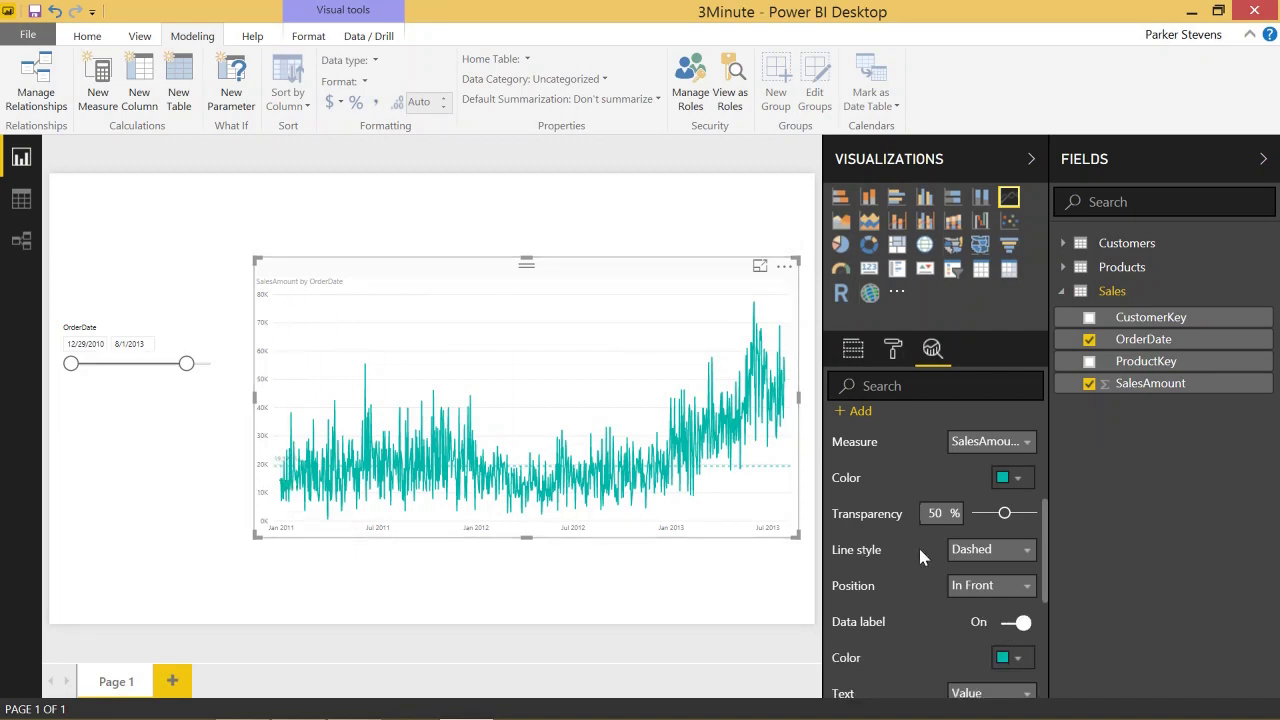
Replace the median line with a black percentile line for SalesAmount at the 25% percentile
{"action": "scroll", "coordinate": [900, 546], "scroll_direction": "up", "scroll_amount": 2}
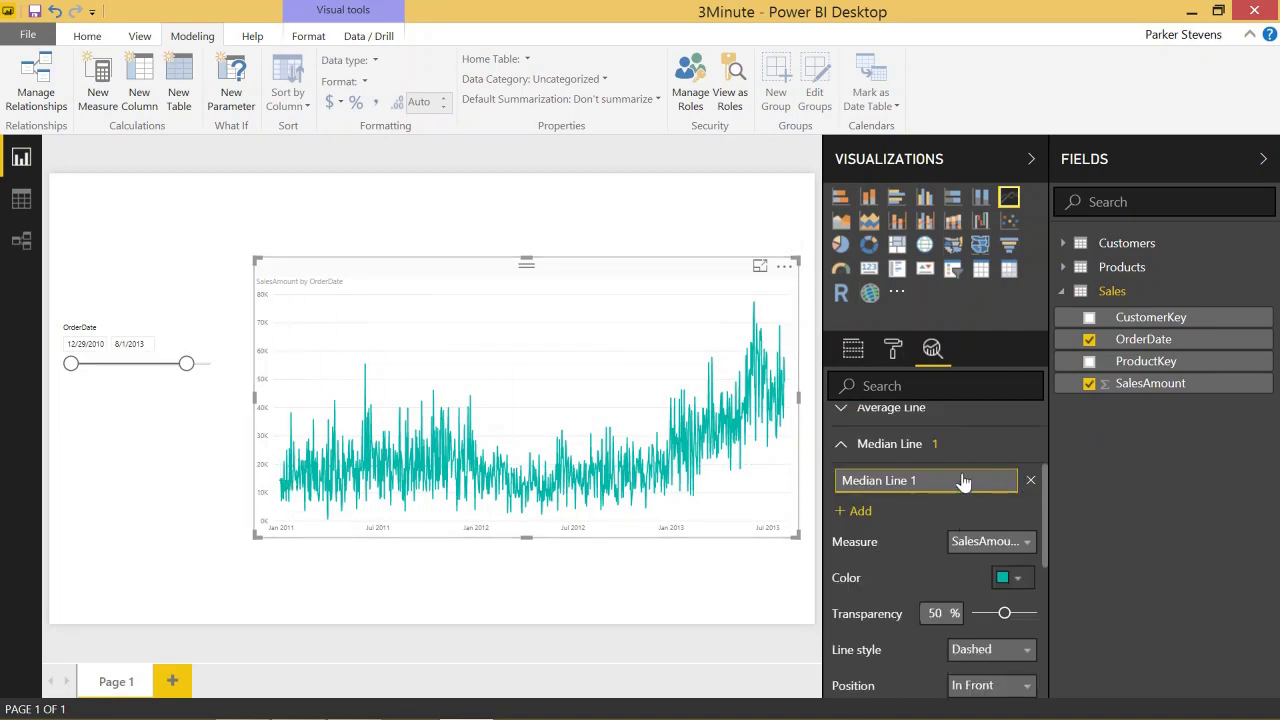
{"action": "left_click", "coordinate": [845, 452]}
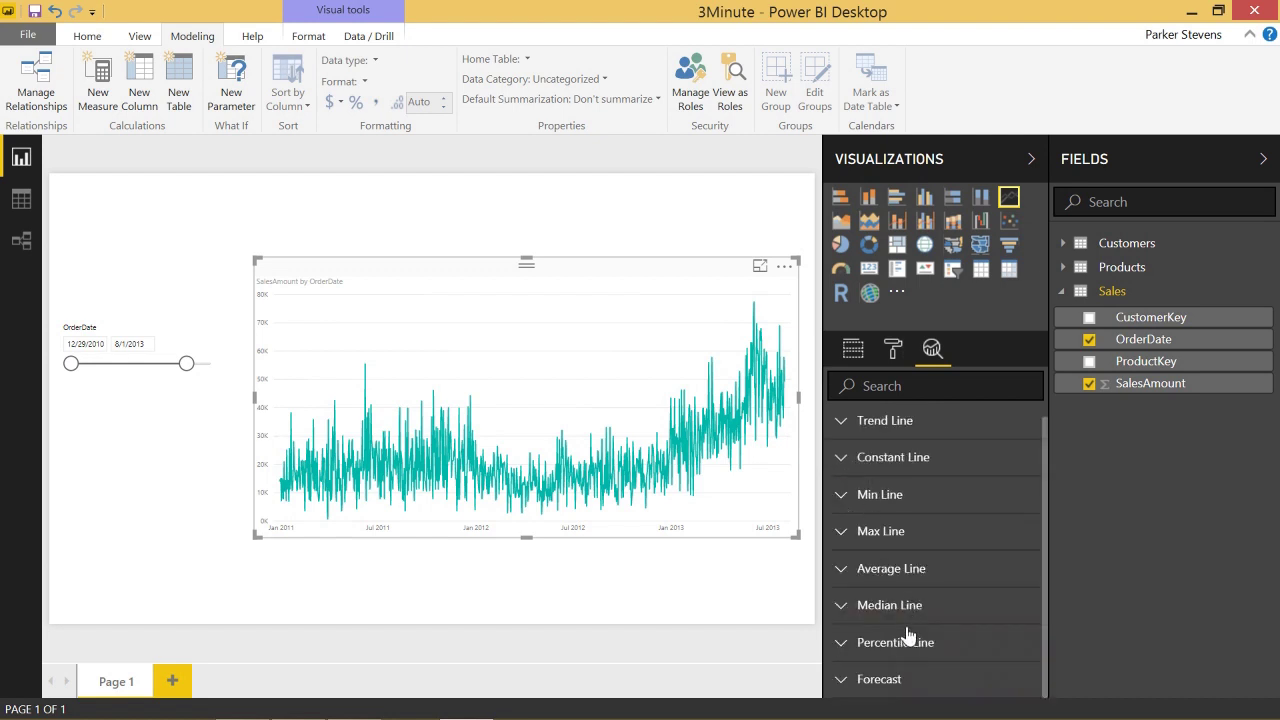
{"action": "left_click", "coordinate": [908, 640]}
{"action": "scroll", "coordinate": [943, 617], "scroll_direction": "down", "scroll_amount": 4}
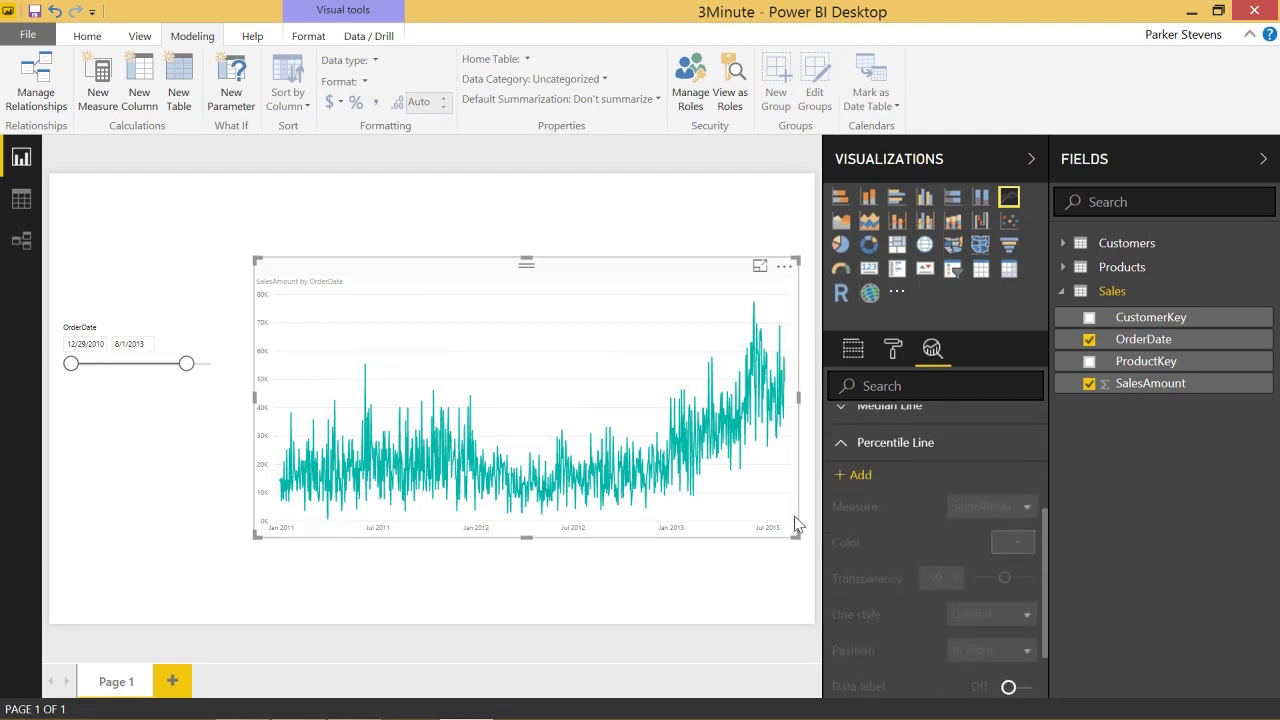
{"action": "left_click", "coordinate": [850, 475]}
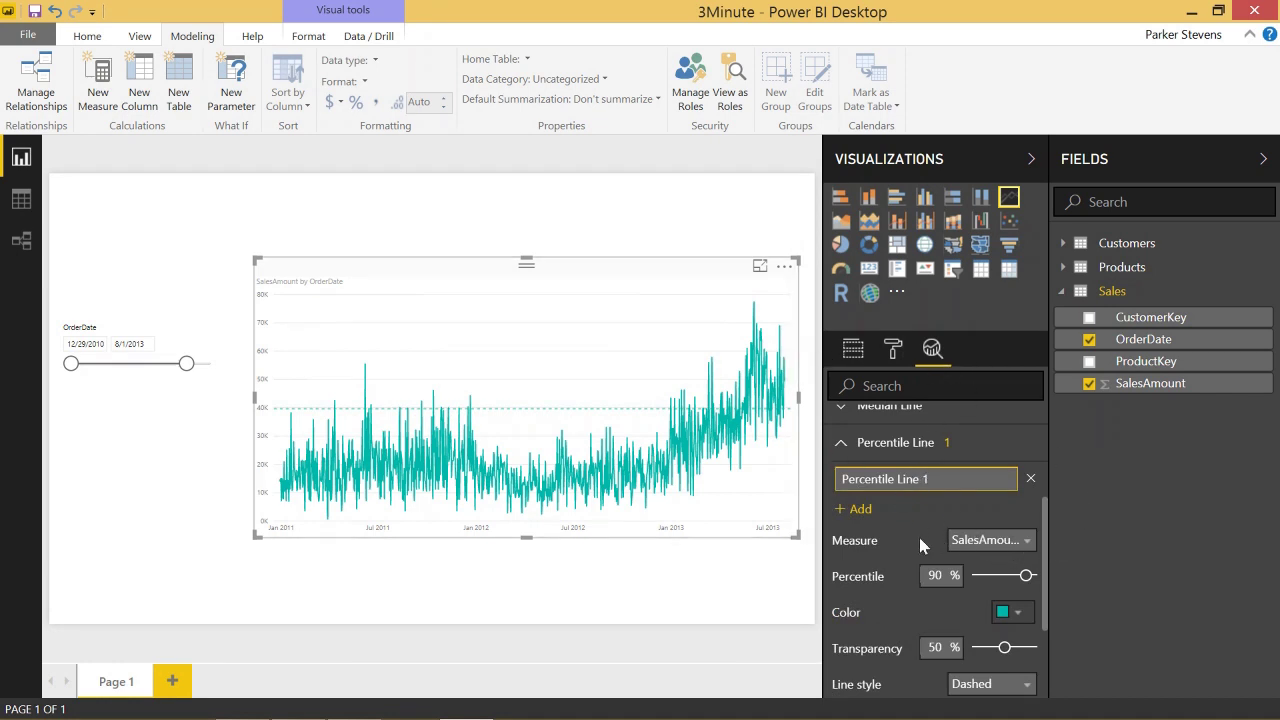
{"action": "left_click", "coordinate": [1010, 612]}
{"action": "type", "text": "25"}
Add a second percentile line for SalesAmount in black and set its percentile to 50%
{"action": "left_click", "coordinate": [860, 508]}
{"action": "scroll", "coordinate": [943, 535], "scroll_direction": "down", "scroll_amount": 3}
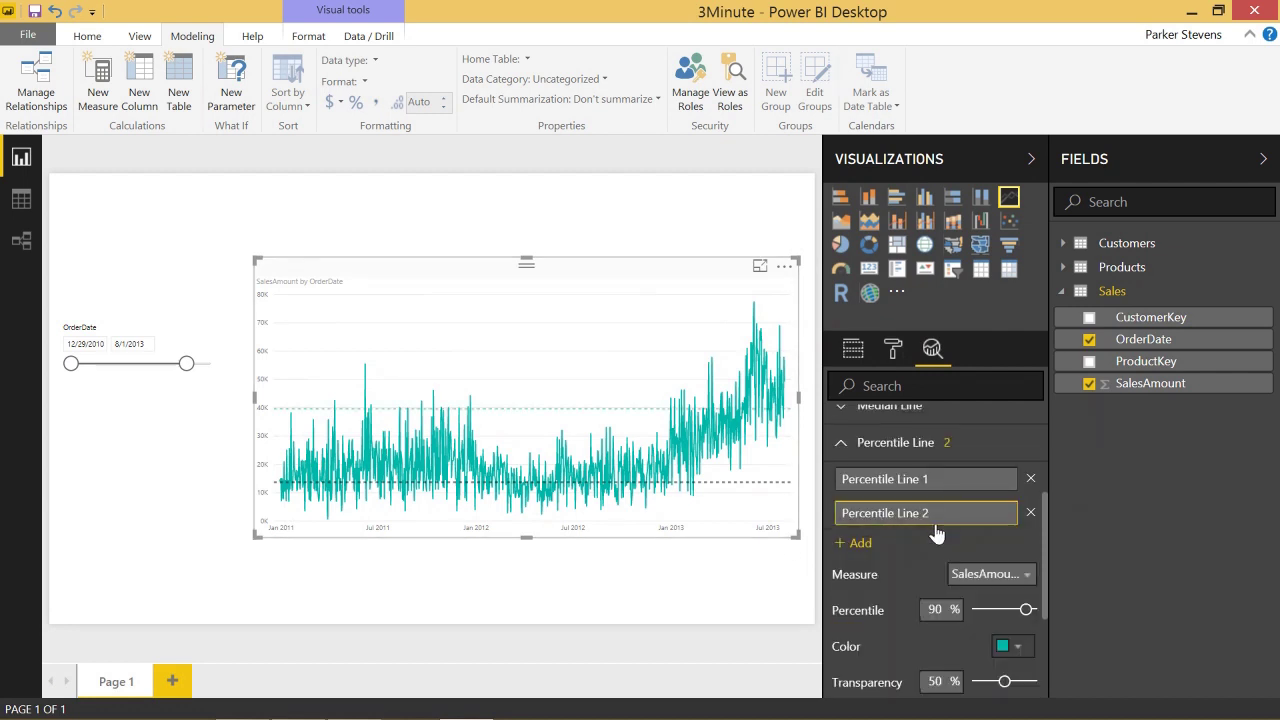
{"action": "left_click", "coordinate": [1004, 551]}
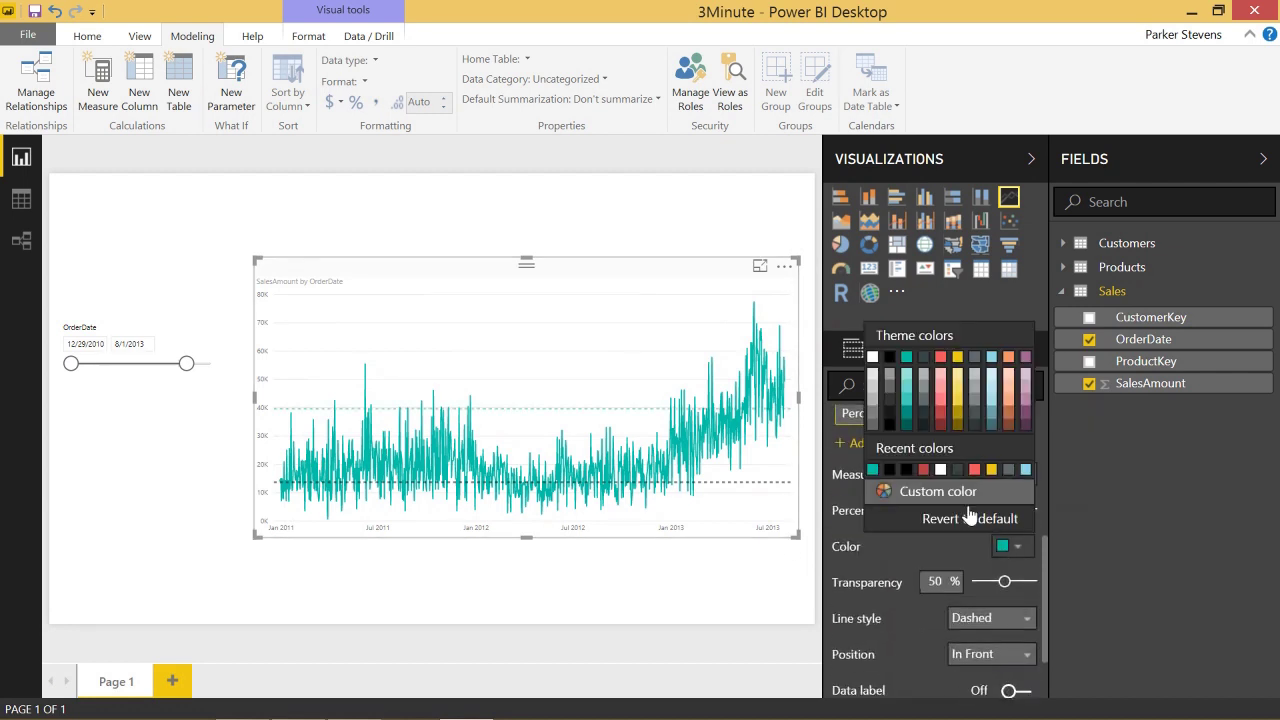
{"action": "left_click", "coordinate": [914, 480]}
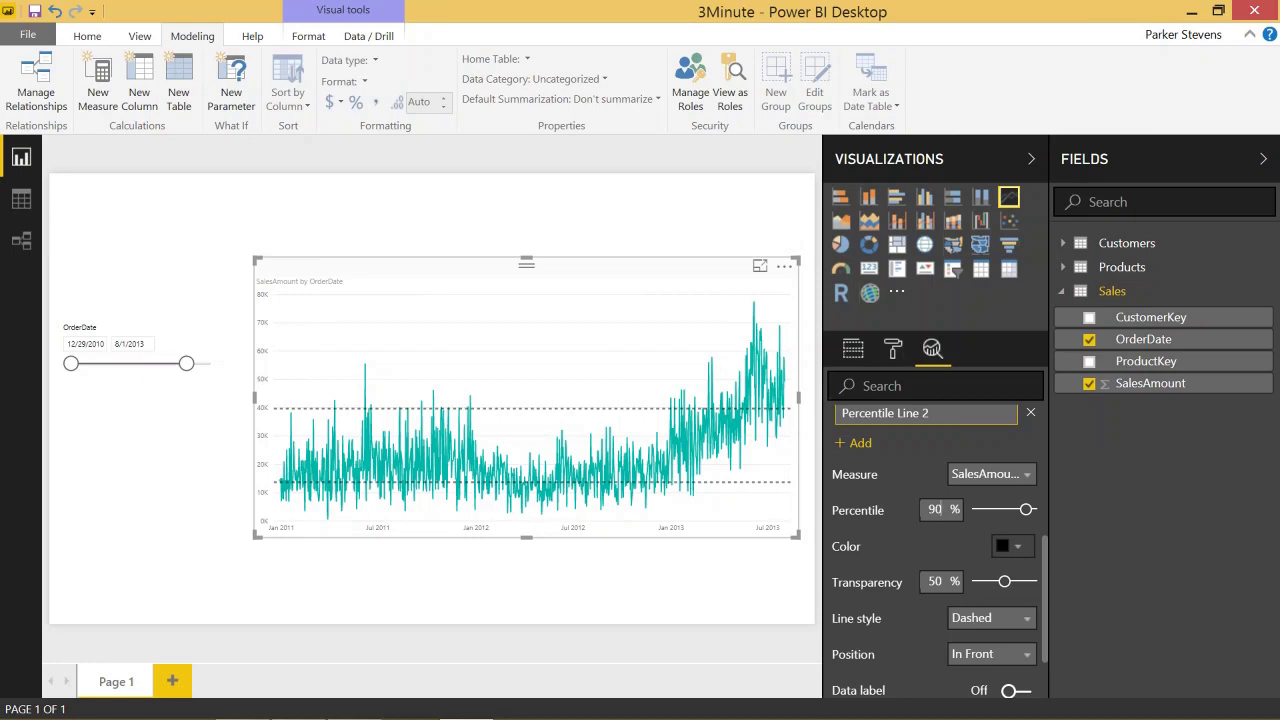
{"action": "type", "text": "50"}
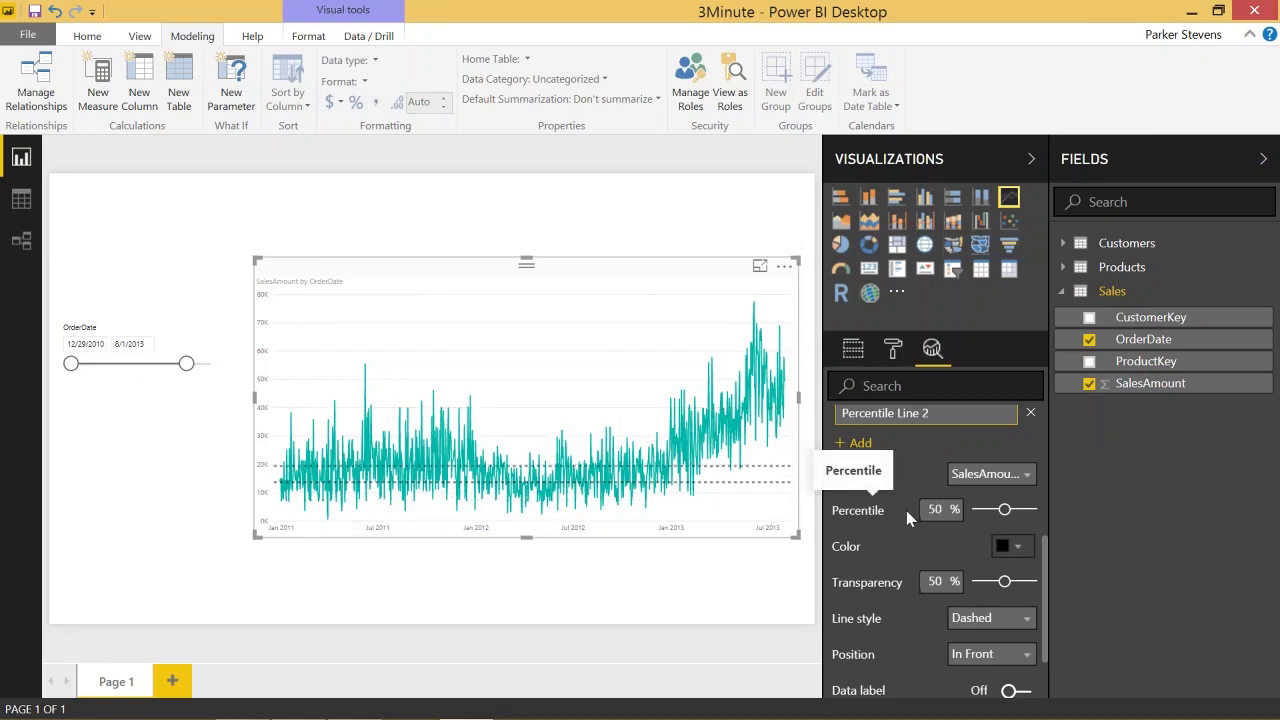
Add a third percentile line for SalesAmount, set its percentile to 75% and color it black
{"action": "left_click", "coordinate": [858, 444]}
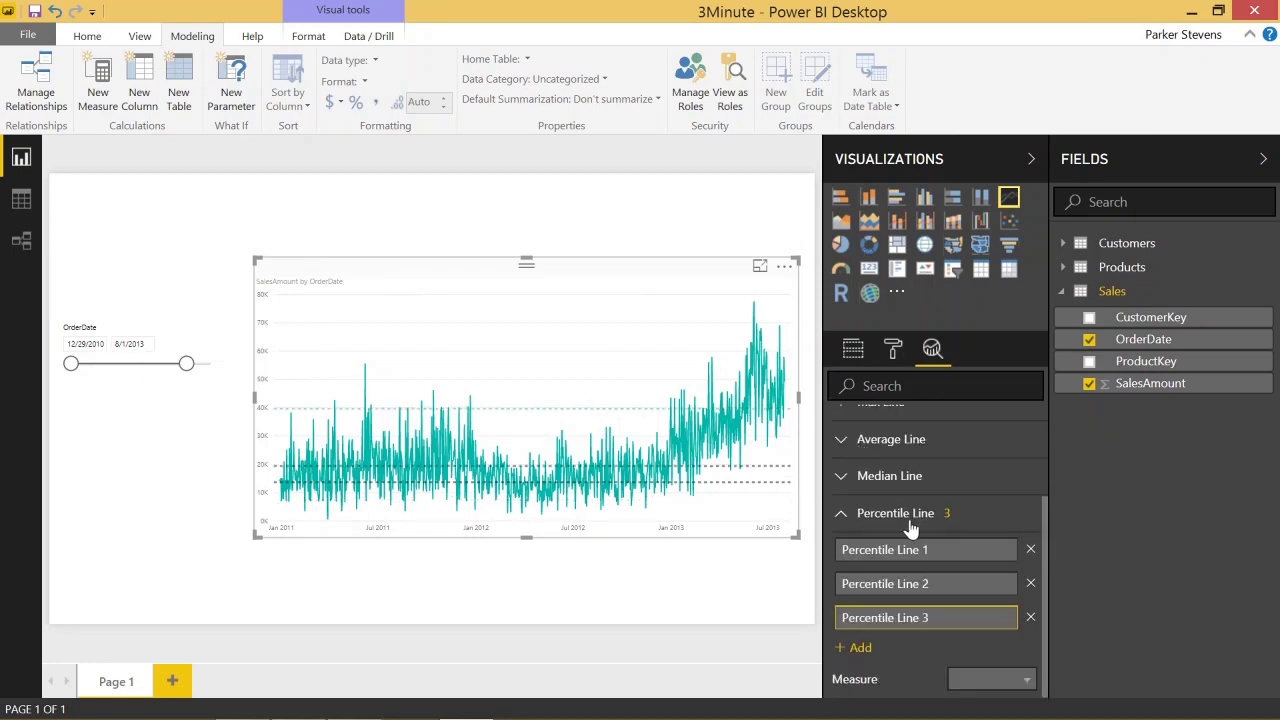
{"action": "left_click", "coordinate": [860, 646]}
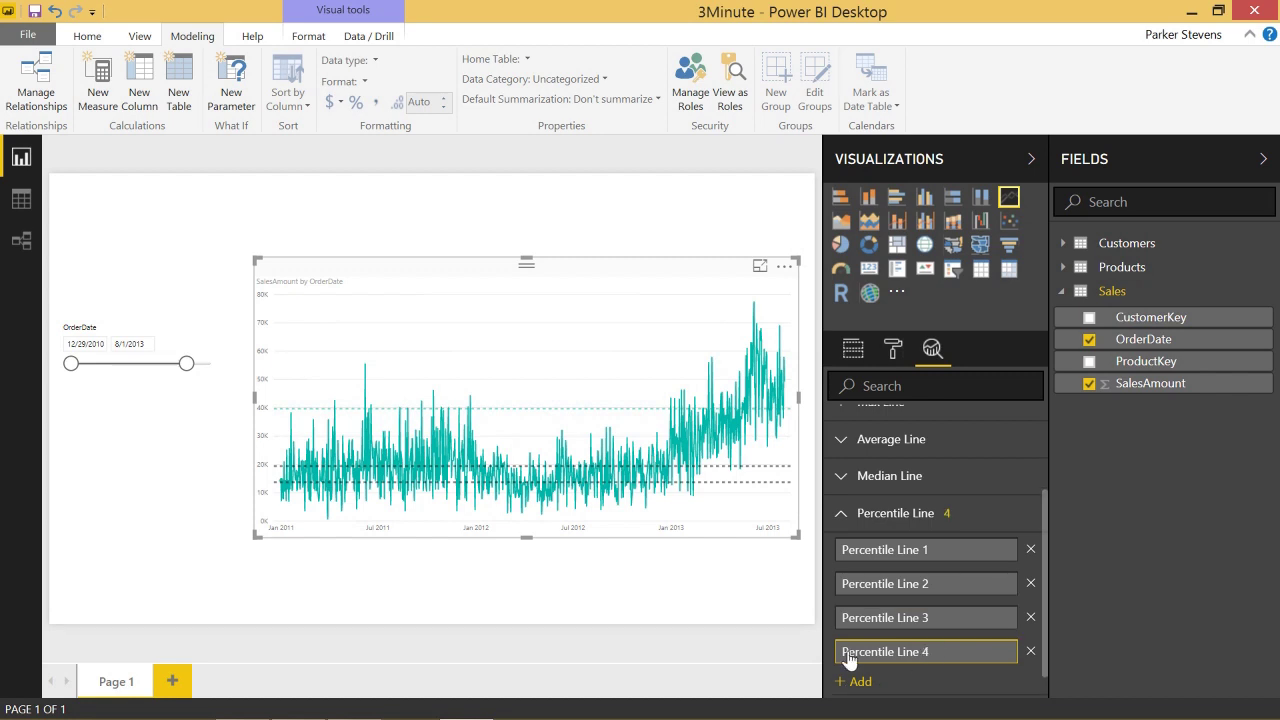
{"action": "left_click", "coordinate": [1031, 651]}
{"action": "scroll", "coordinate": [946, 626], "scroll_direction": "down", "scroll_amount": 4}
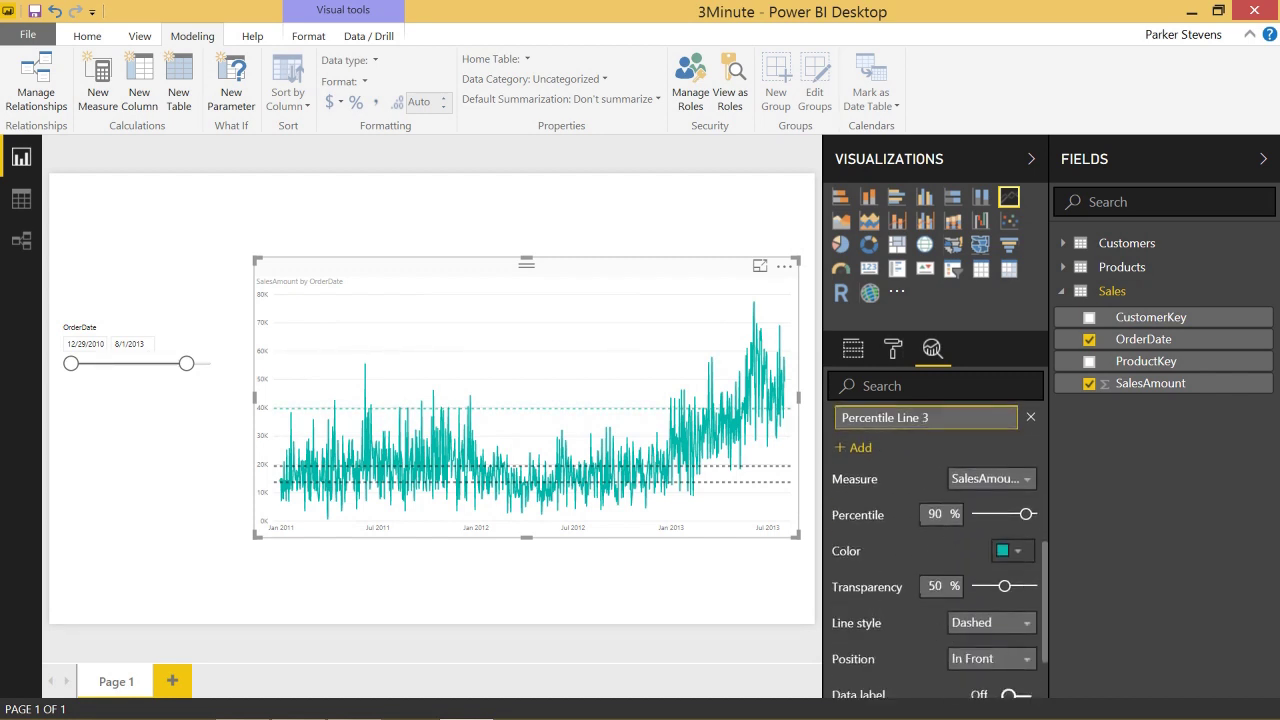
{"action": "type", "text": "75"}
{"action": "left_click", "coordinate": [1018, 556]}
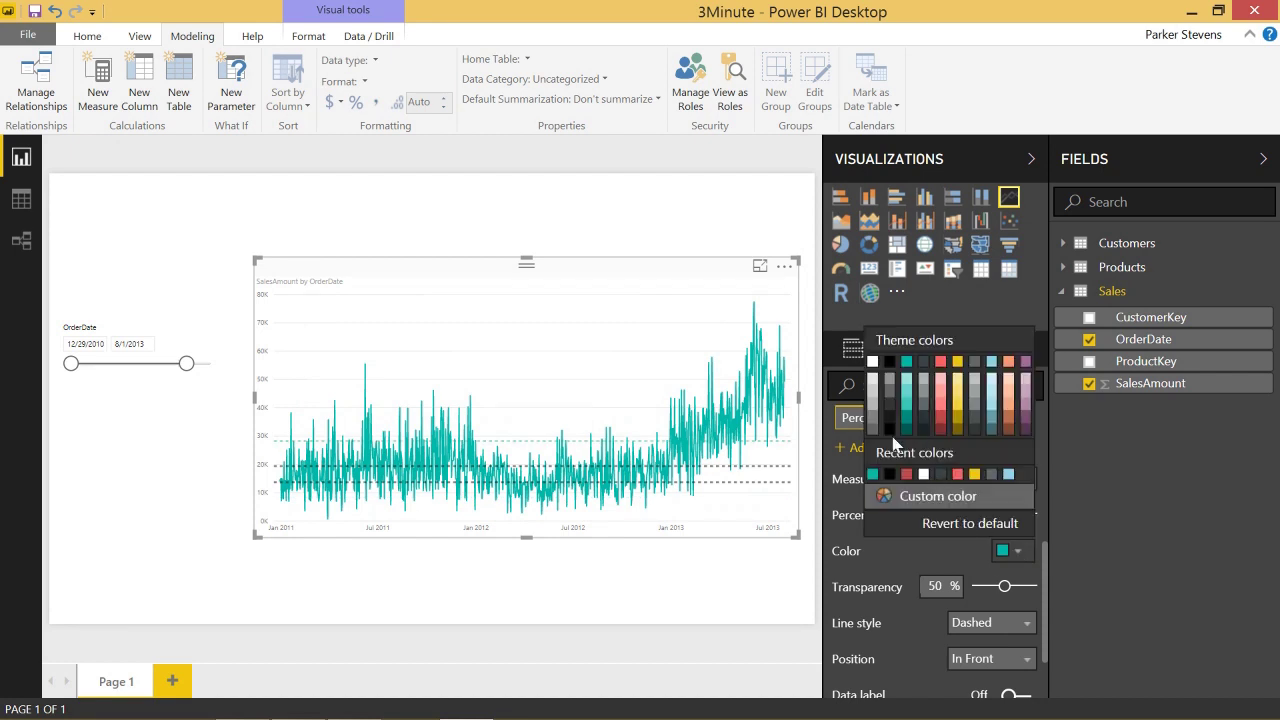
{"action": "left_click", "coordinate": [890, 436]}
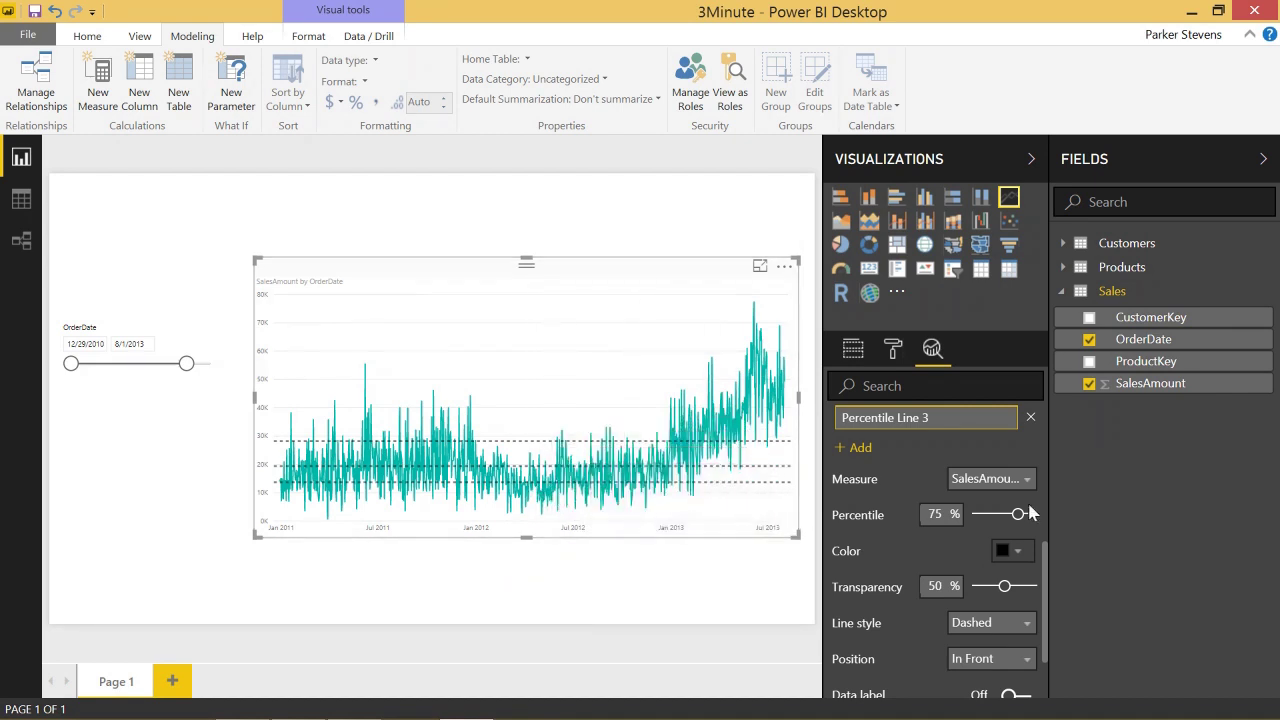
Review the third percentile line's remaining options and collapse the Percentile Line settings
{"action": "scroll", "coordinate": [905, 548], "scroll_direction": "down", "scroll_amount": 2}
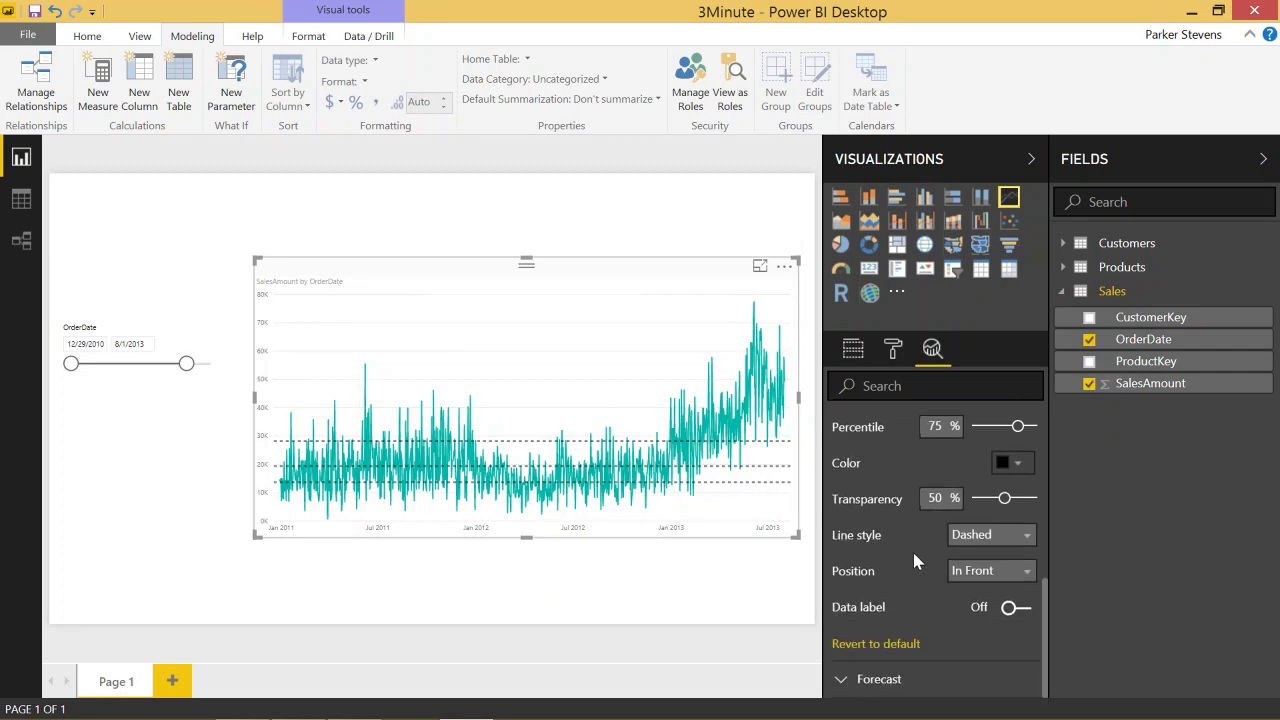
{"action": "scroll", "coordinate": [912, 549], "scroll_direction": "up", "scroll_amount": 4}
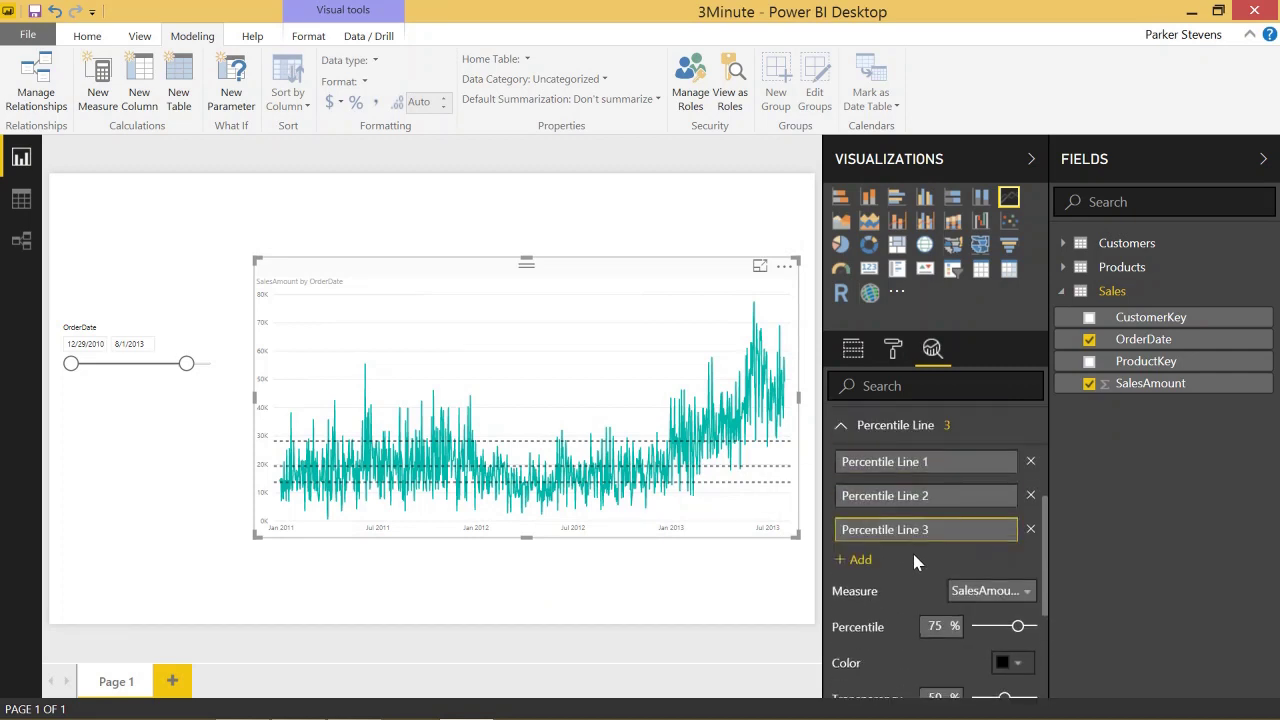
{"action": "scroll", "coordinate": [912, 550], "scroll_direction": "up", "scroll_amount": 3}
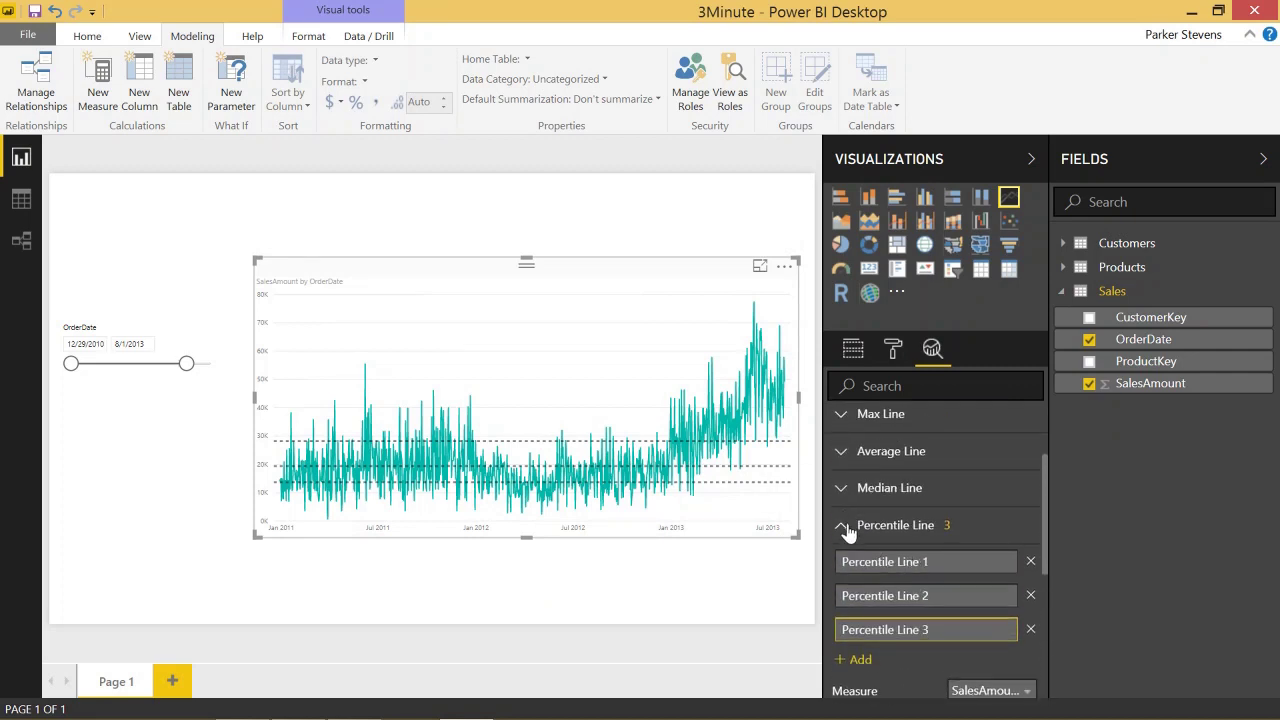
{"action": "left_click", "coordinate": [846, 526]}
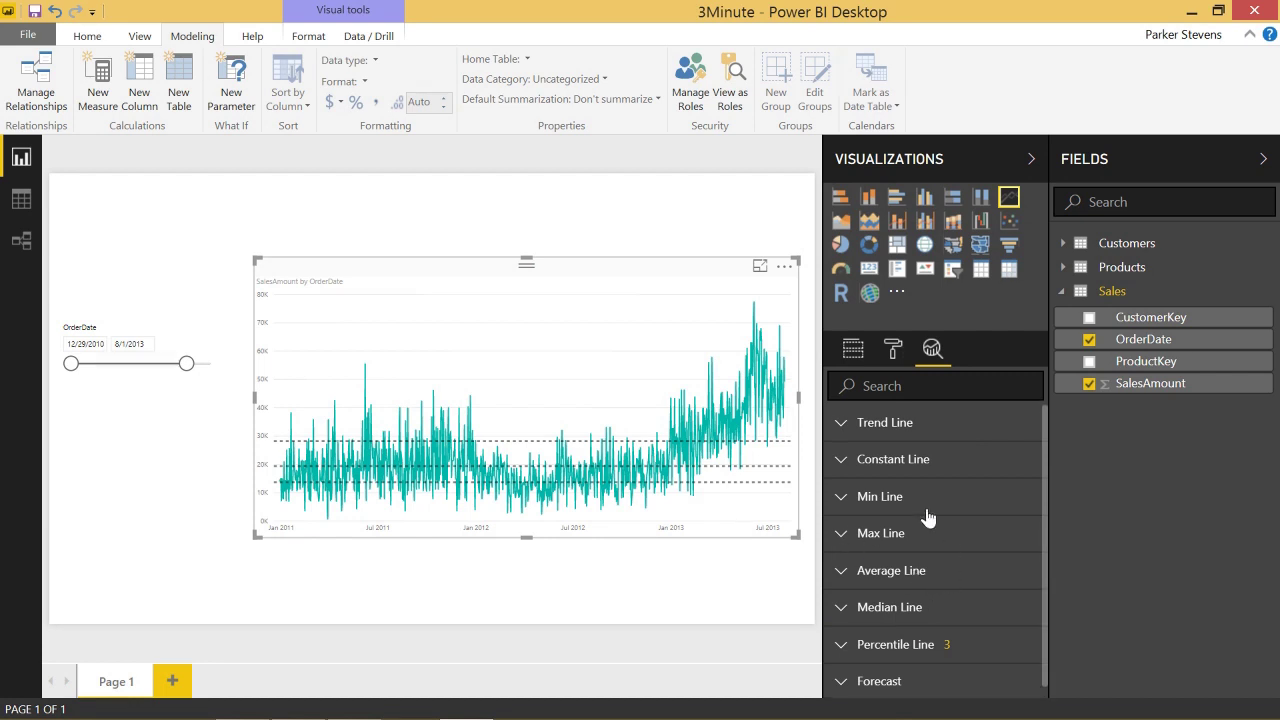